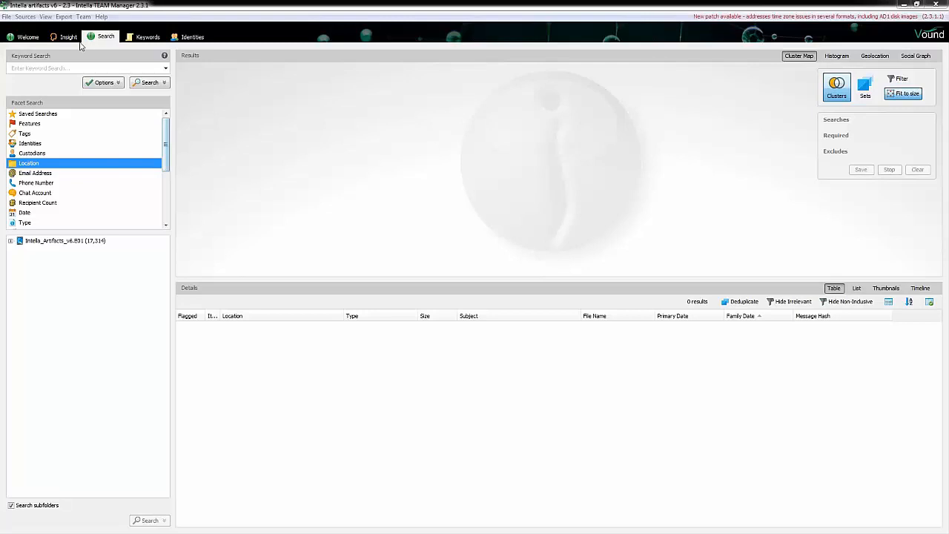
Define a new File or Folder source for the Bobs Farming Supplies folder, keeping the preset settings up to the indexing tasks
{"action": "left_click", "coordinate": [26, 17]}
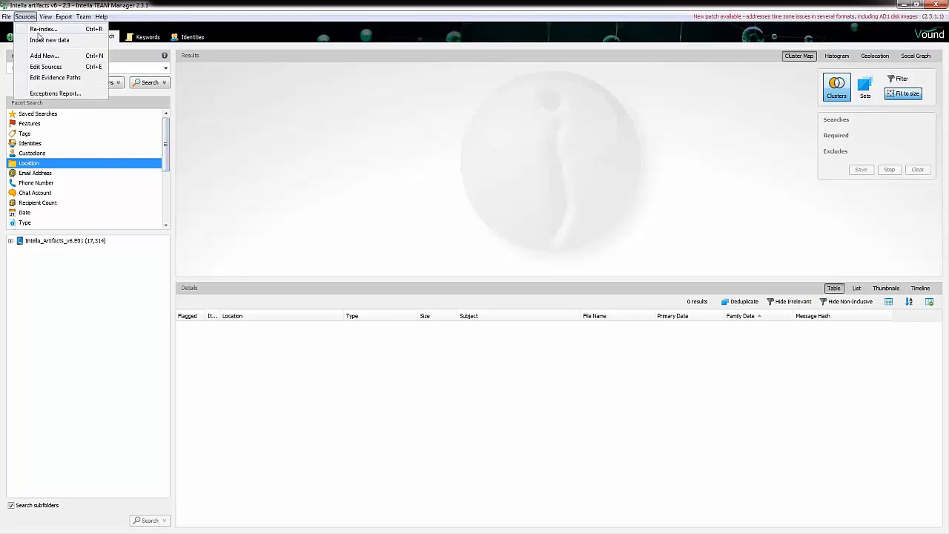
{"action": "left_click", "coordinate": [43, 56]}
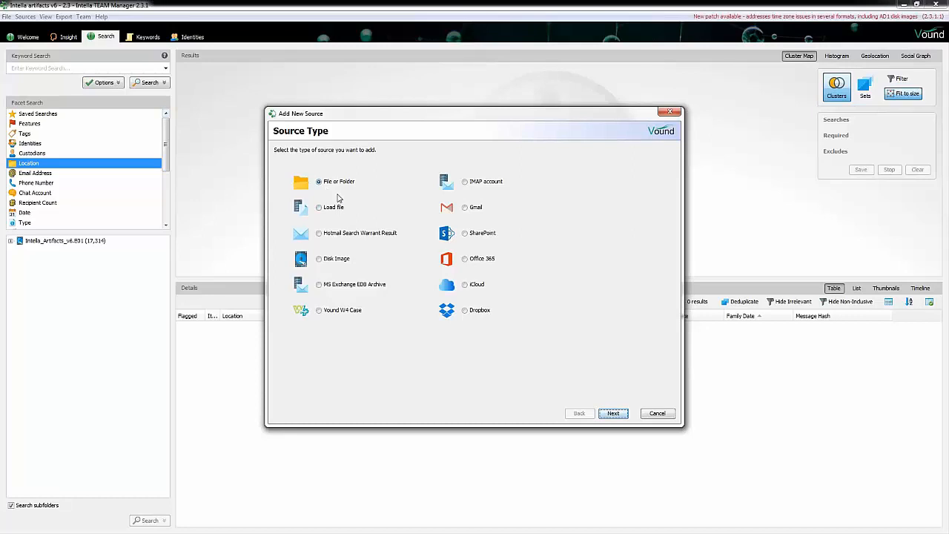
{"action": "left_click", "coordinate": [613, 413]}
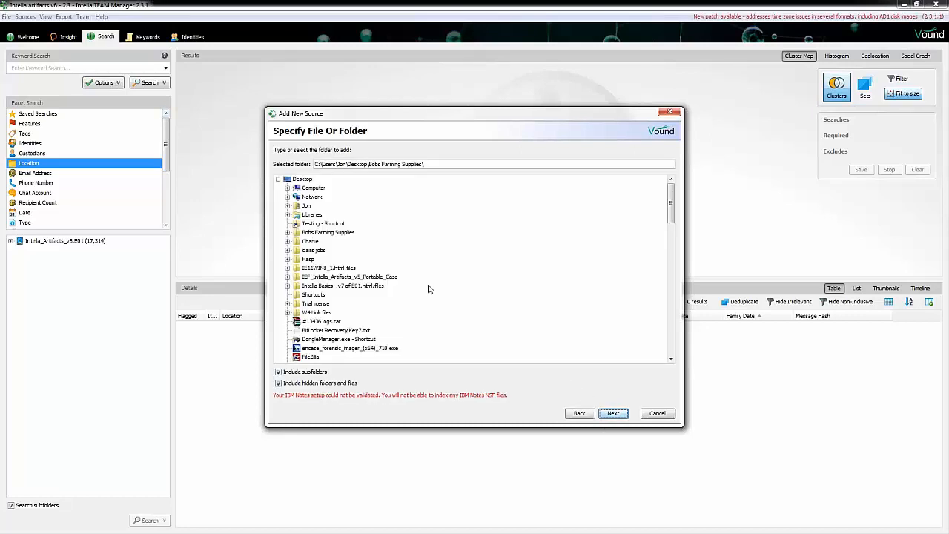
{"action": "left_click", "coordinate": [613, 414]}
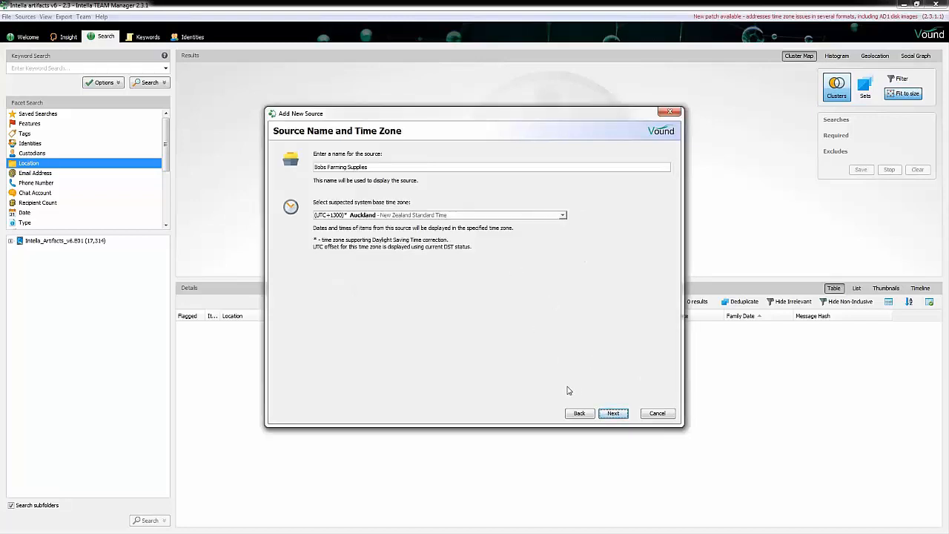
{"action": "left_click", "coordinate": [617, 416]}
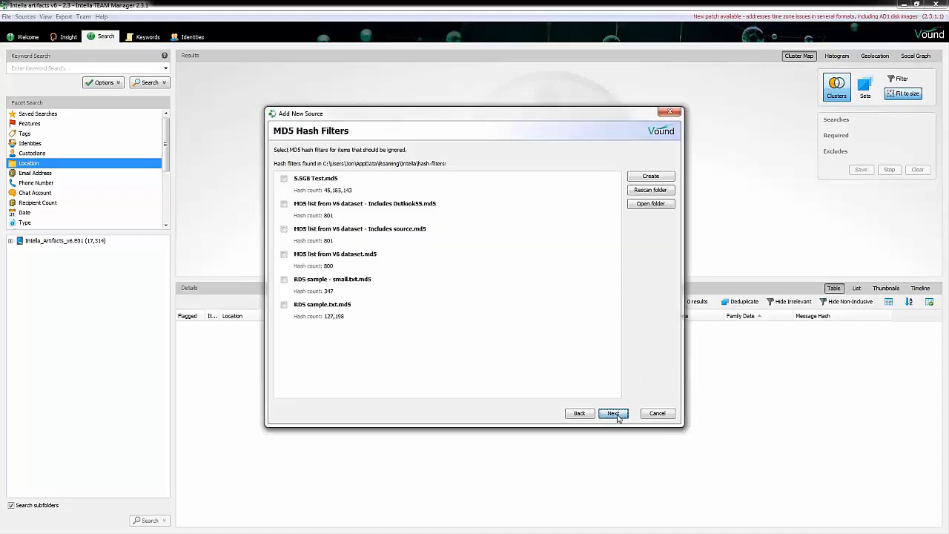
{"action": "left_click", "coordinate": [616, 415]}
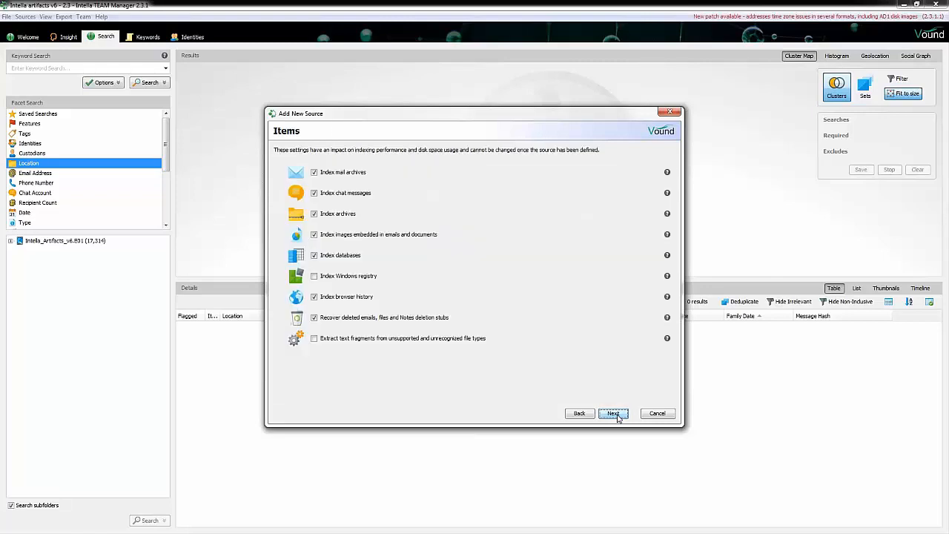
{"action": "left_click", "coordinate": [615, 414]}
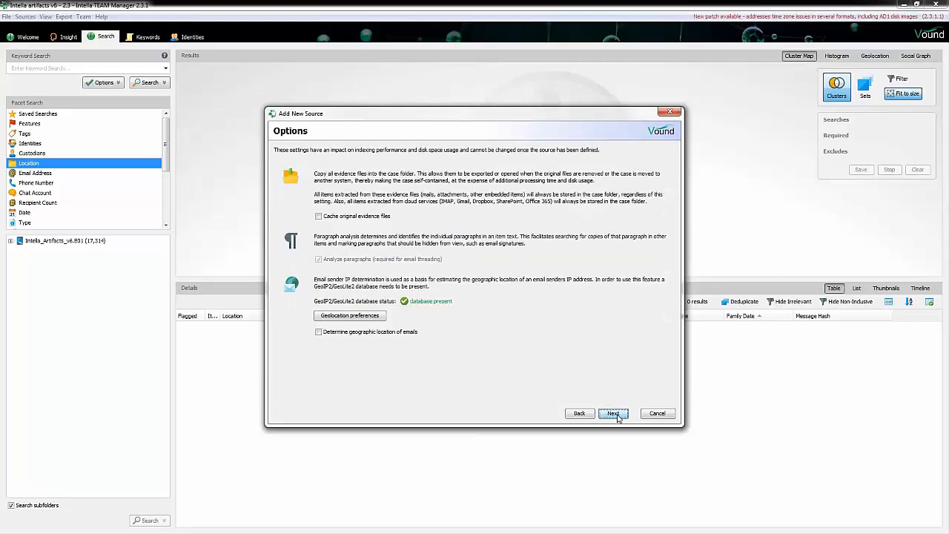
{"action": "left_click", "coordinate": [615, 415]}
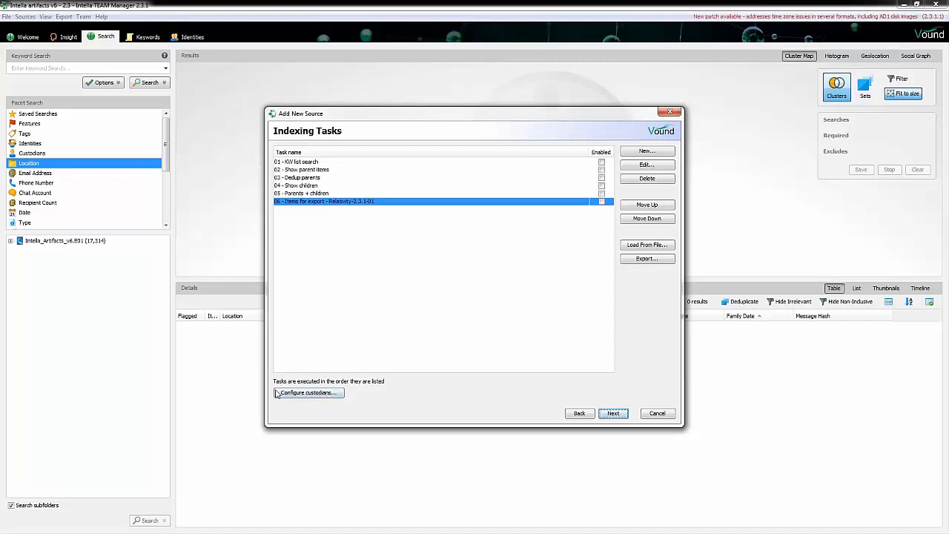
Configure custodians for the new source to be auto-created from its subfolders
{"action": "left_click", "coordinate": [316, 394]}
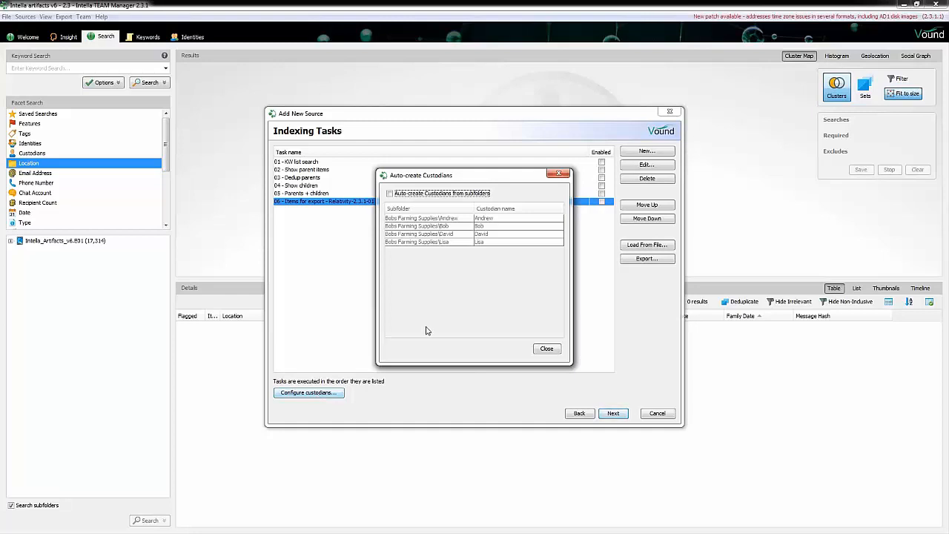
{"action": "left_click", "coordinate": [390, 194]}
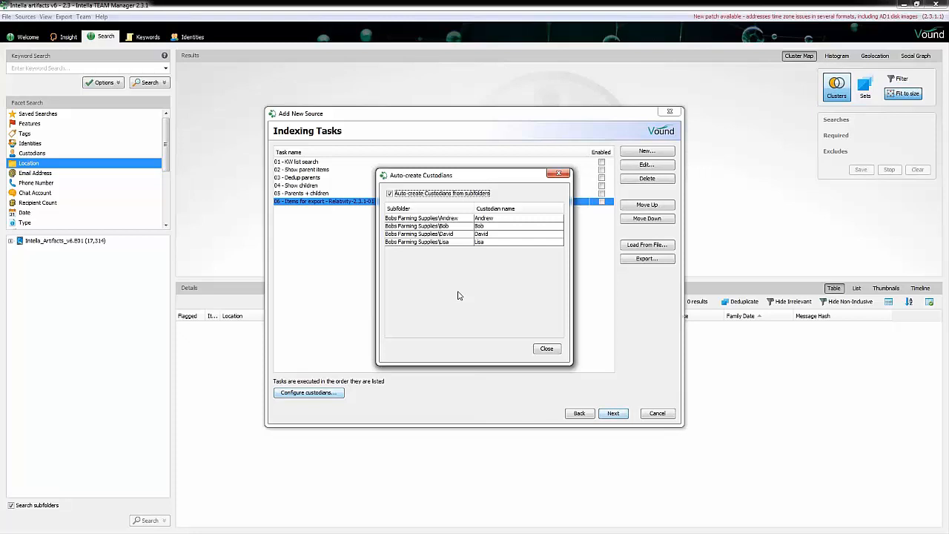
{"action": "left_click", "coordinate": [545, 350]}
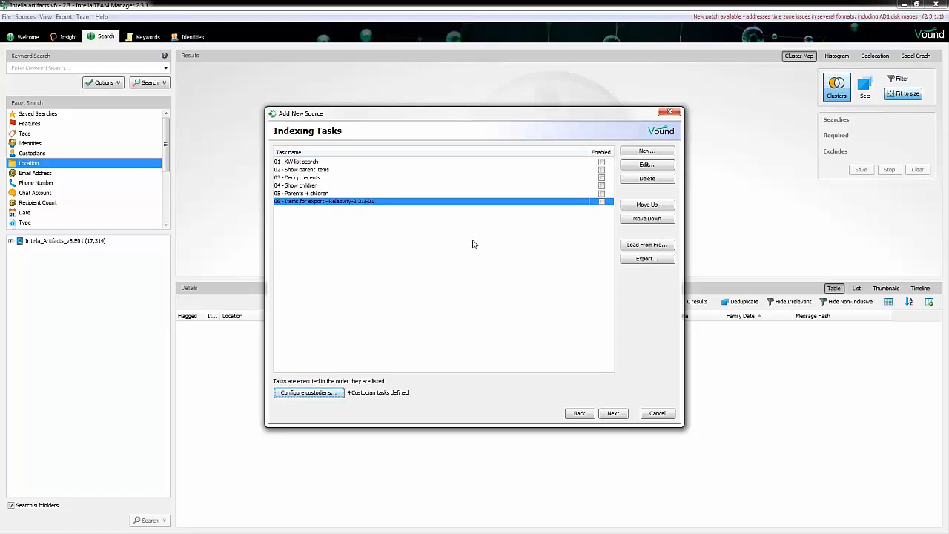
Create a new indexing task named "My task - KW search"
{"action": "left_click", "coordinate": [647, 151]}
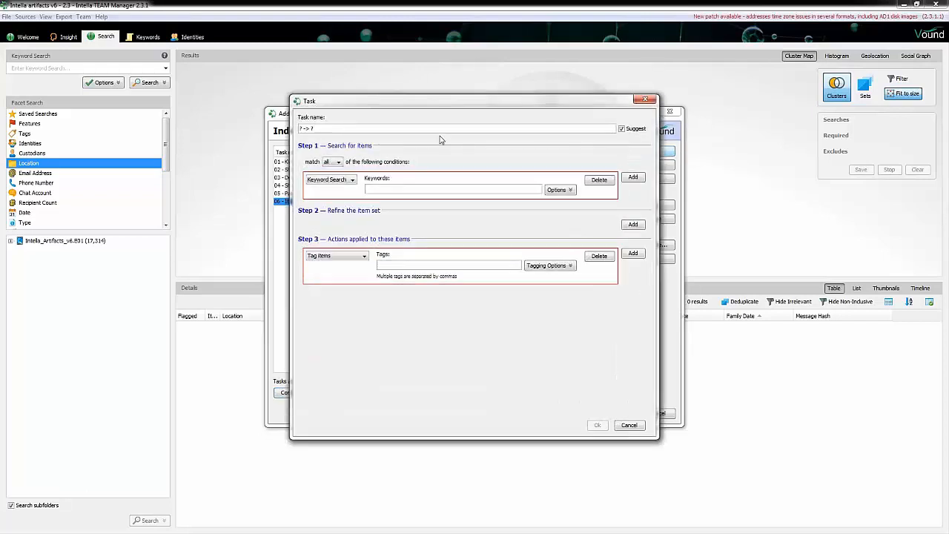
{"action": "key", "text": "BackSpace"}
{"action": "key", "text": "BackSpace"}
{"action": "key", "text": "BackSpace"}
{"action": "key", "text": "BackSpace"}
{"action": "key", "text": "BackSpace"}
{"action": "key", "text": "BackSpace"}
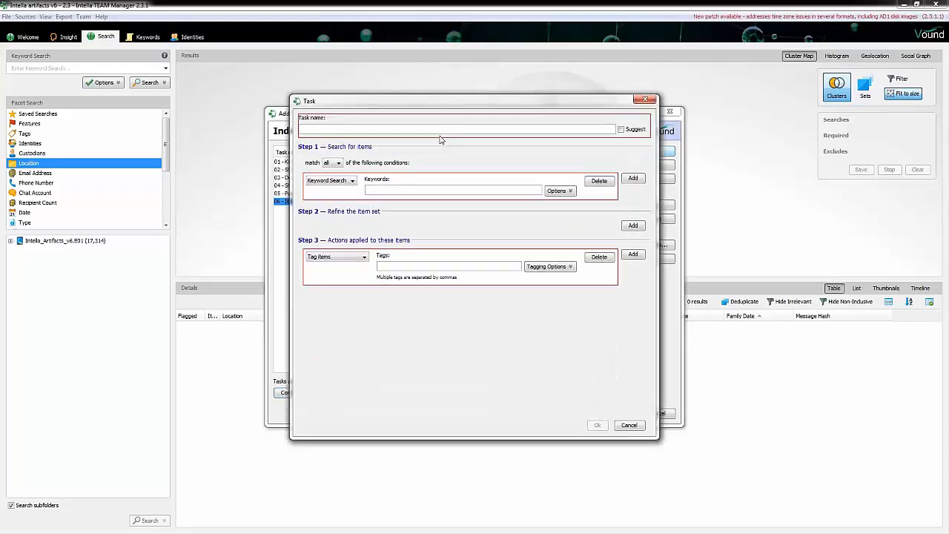
{"action": "type", "text": "My ta"}
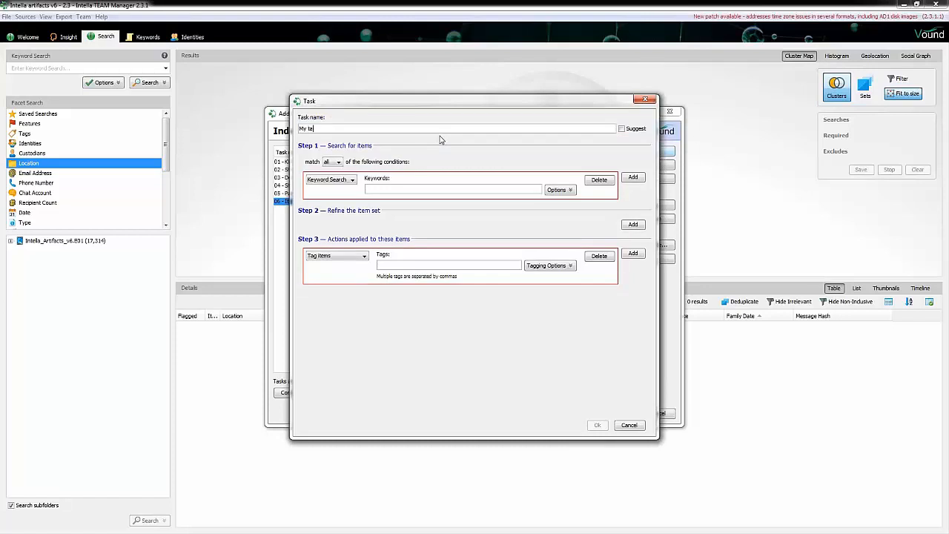
{"action": "type", "text": "sk - KW search"}
Set the task's search condition to a Keyword Search for "Hello", keeping all search-in fields selected
{"action": "left_click", "coordinate": [352, 180]}
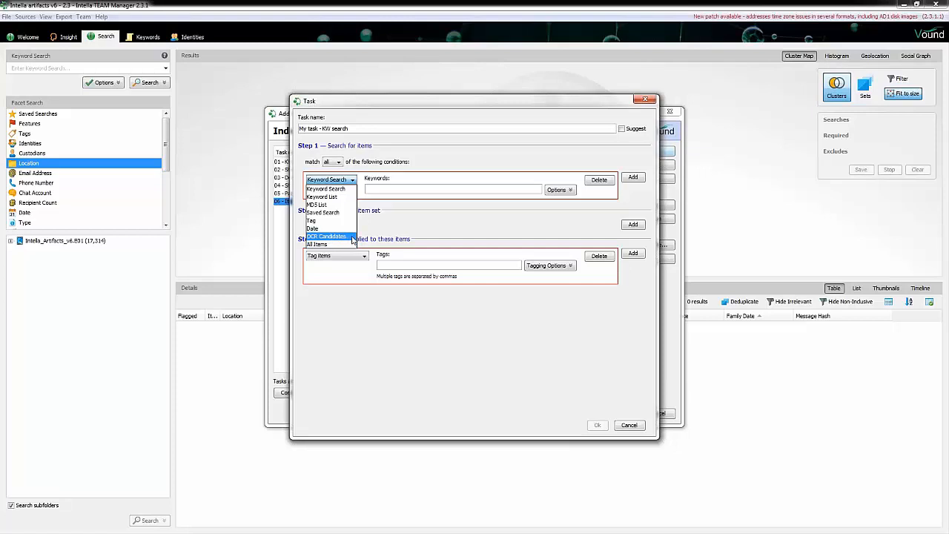
{"action": "left_click", "coordinate": [333, 189]}
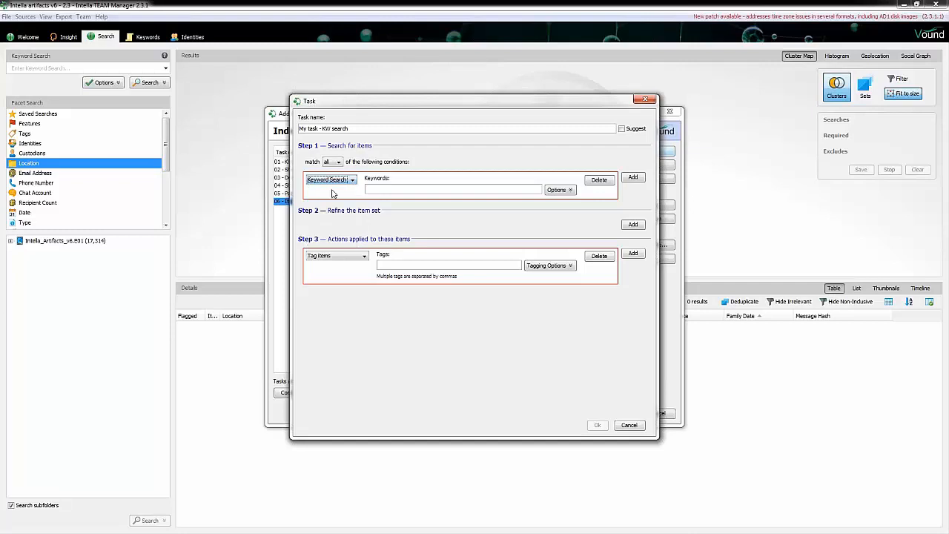
{"action": "left_click", "coordinate": [393, 191]}
{"action": "type", "text": "He"}
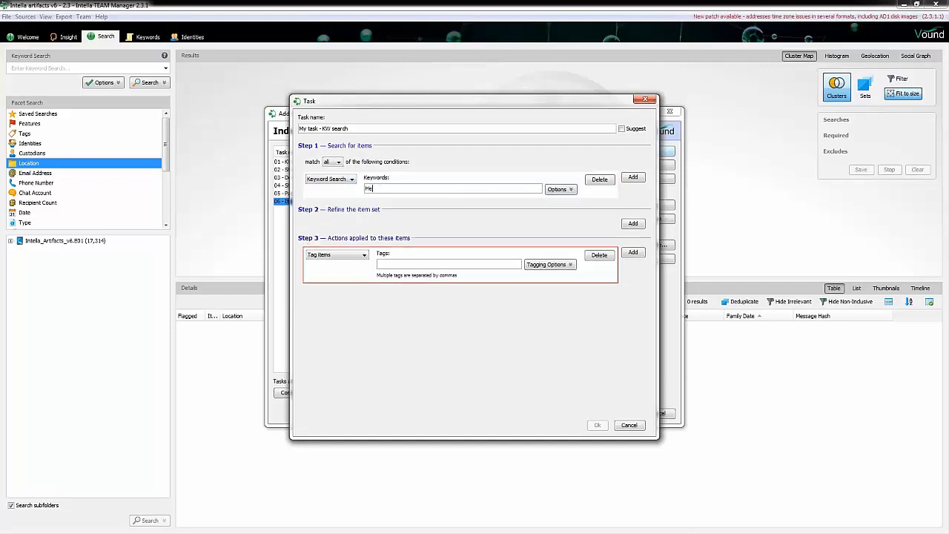
{"action": "type", "text": "llo"}
{"action": "left_click", "coordinate": [574, 191]}
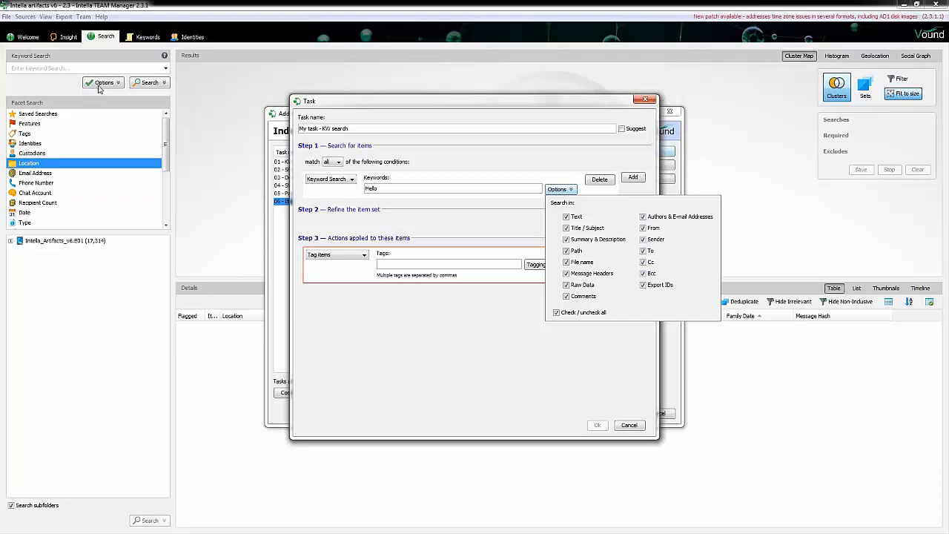
{"action": "left_click", "coordinate": [557, 190]}
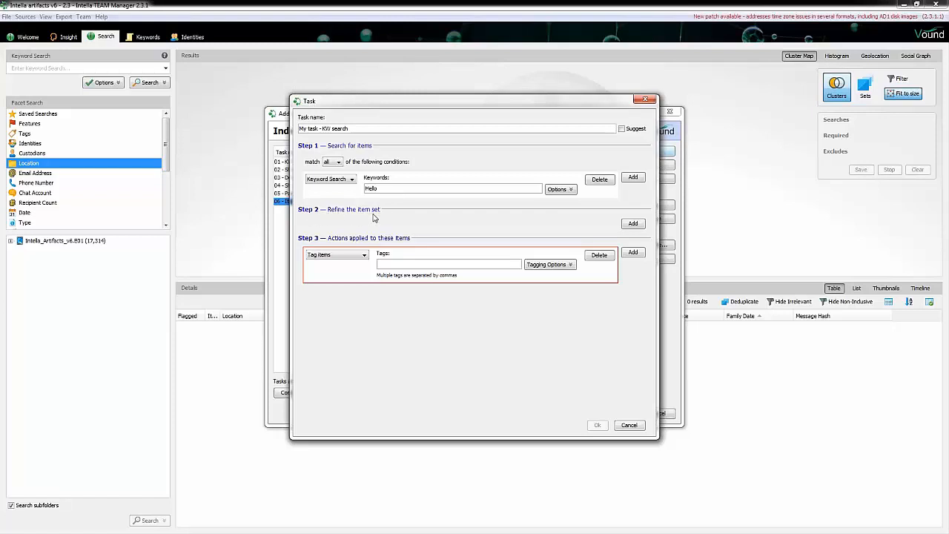
Add a Deduplicate results refinement to the task's item set
{"action": "left_click", "coordinate": [633, 224]}
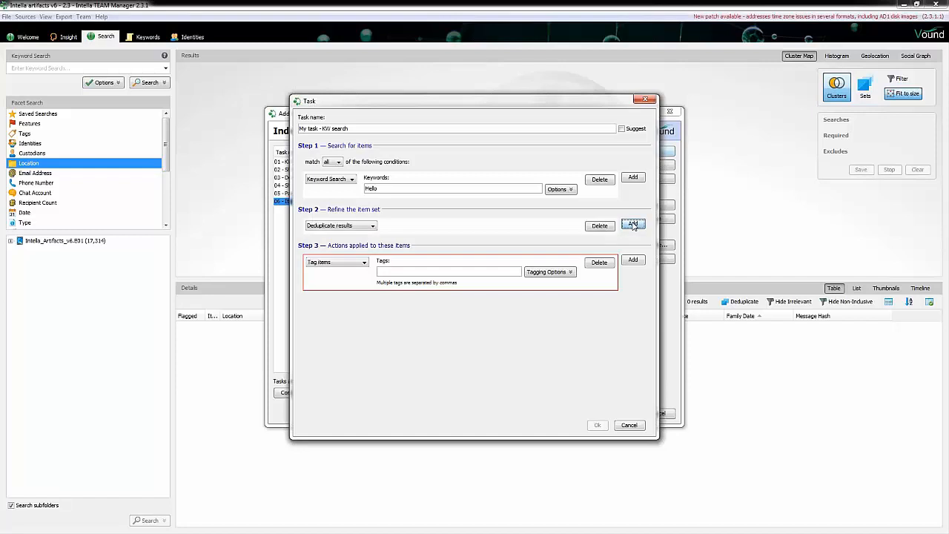
{"action": "left_click", "coordinate": [375, 228]}
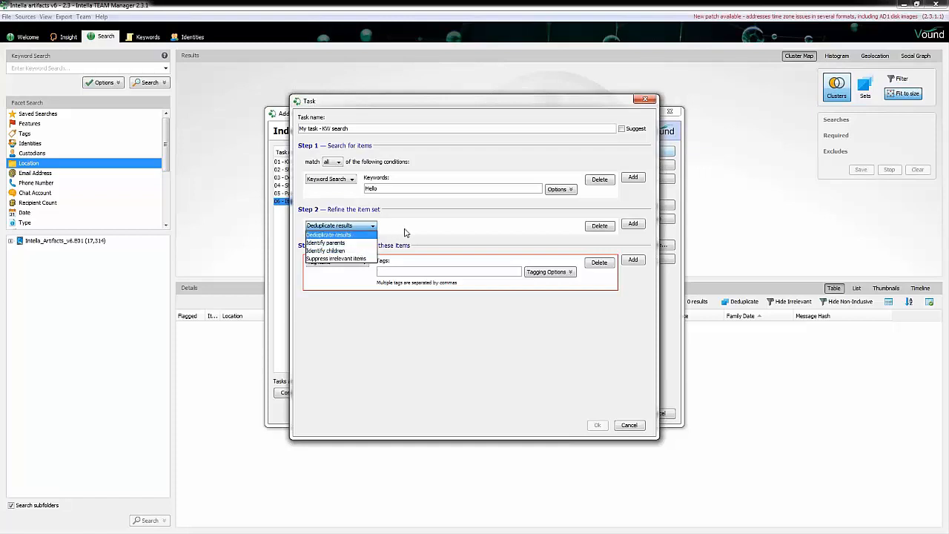
{"action": "left_click", "coordinate": [369, 236]}
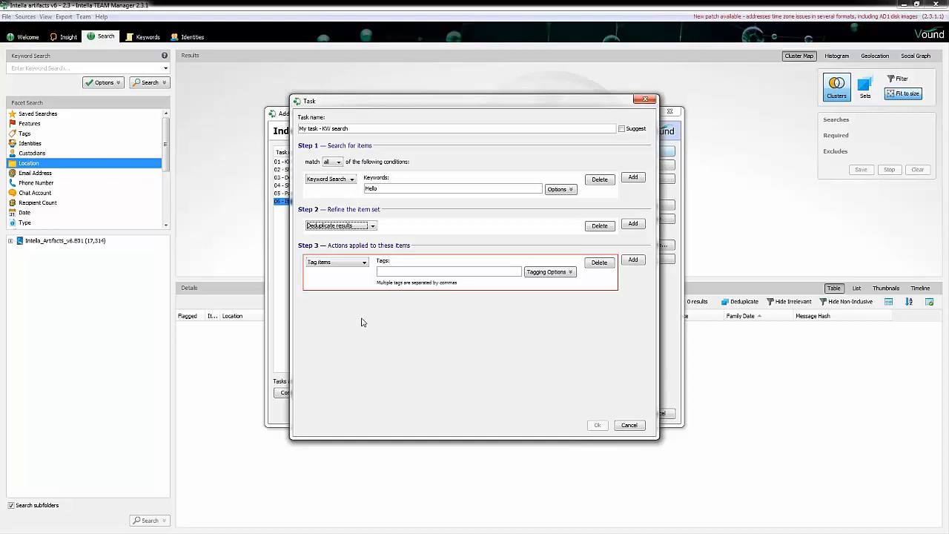
Set the task's action to Tag items, copying the task name "My task - KW search" as the tag
{"action": "left_click", "coordinate": [364, 263]}
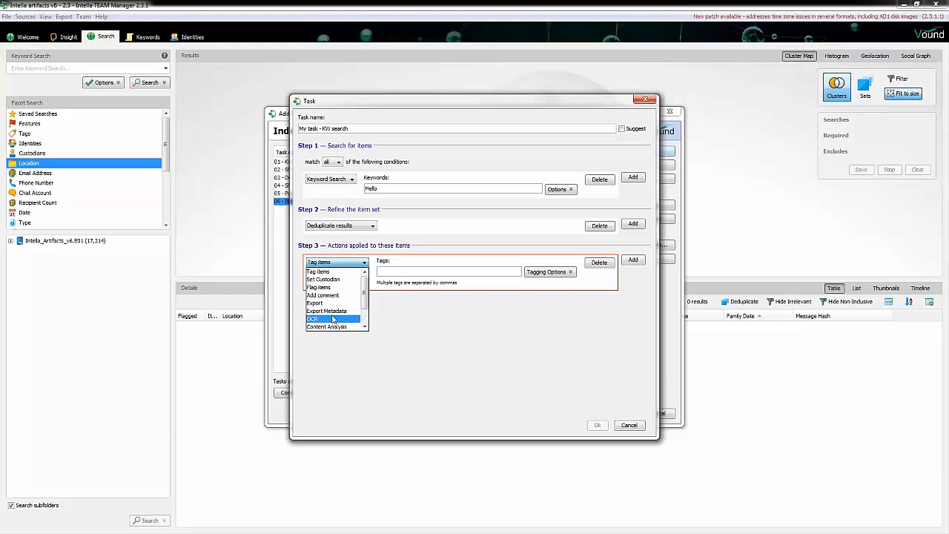
{"action": "scroll", "coordinate": [367, 304], "scroll_direction": "down", "scroll_amount": 1}
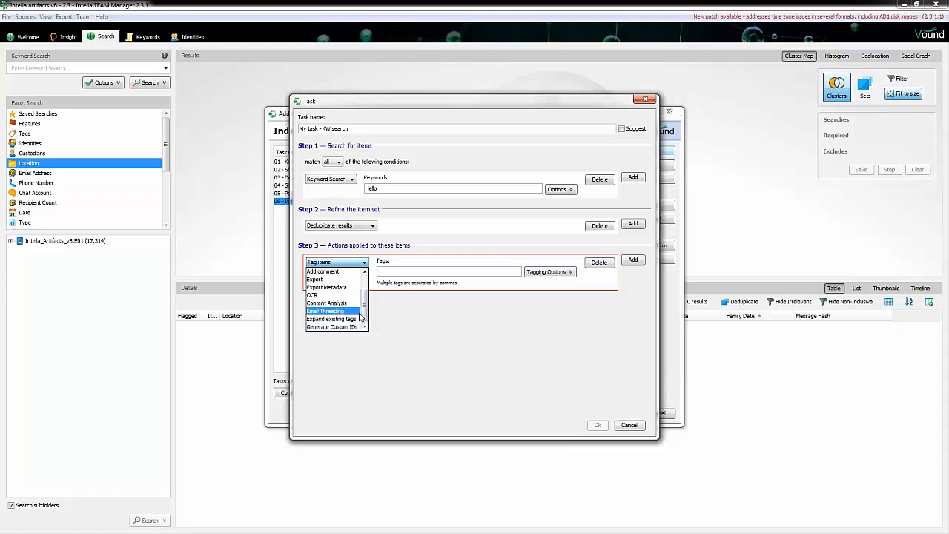
{"action": "scroll", "coordinate": [367, 301], "scroll_direction": "up", "scroll_amount": 1}
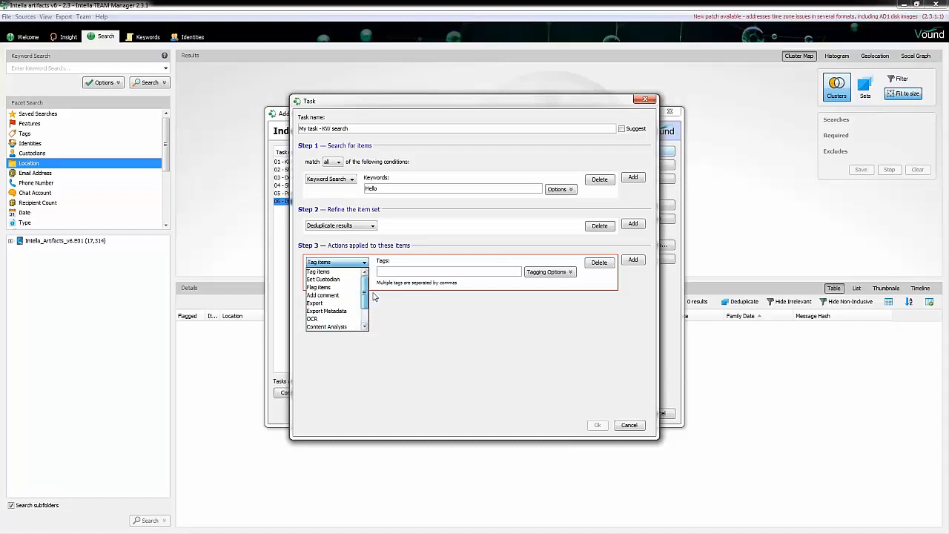
{"action": "left_click", "coordinate": [327, 274]}
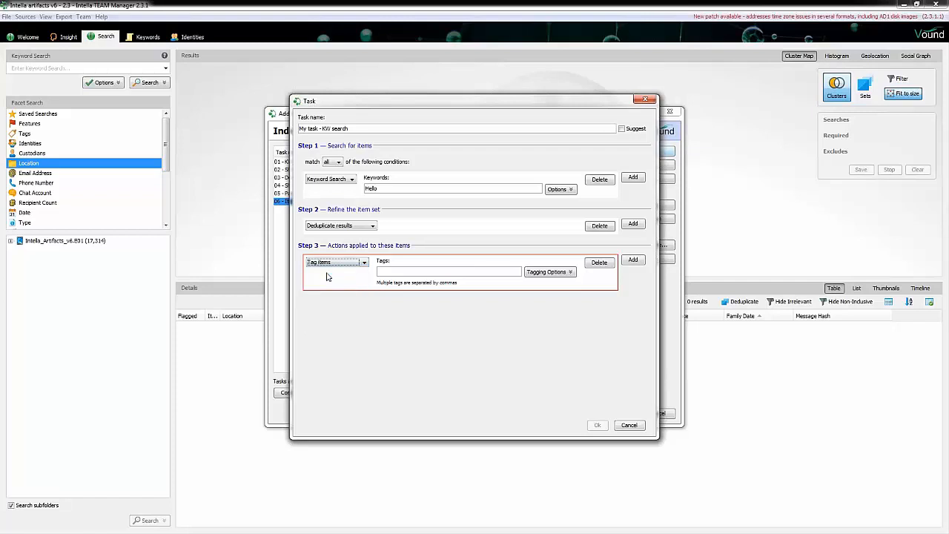
{"action": "left_click", "coordinate": [382, 271]}
{"action": "left_click_drag", "start_coordinate": [350, 129], "coordinate": [296, 127]}
{"action": "key", "text": "ctrl+c"}
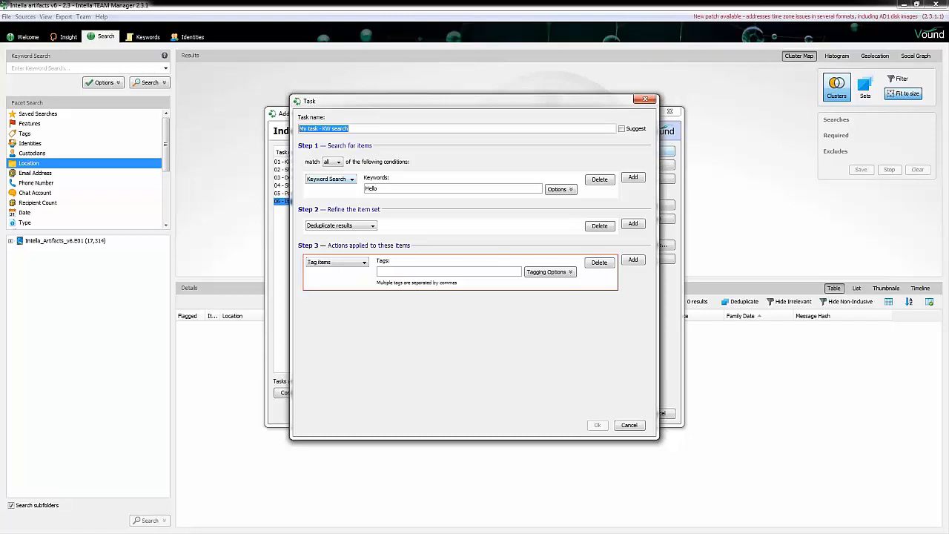
{"action": "left_click", "coordinate": [425, 270]}
{"action": "key", "text": "ctrl+v"}
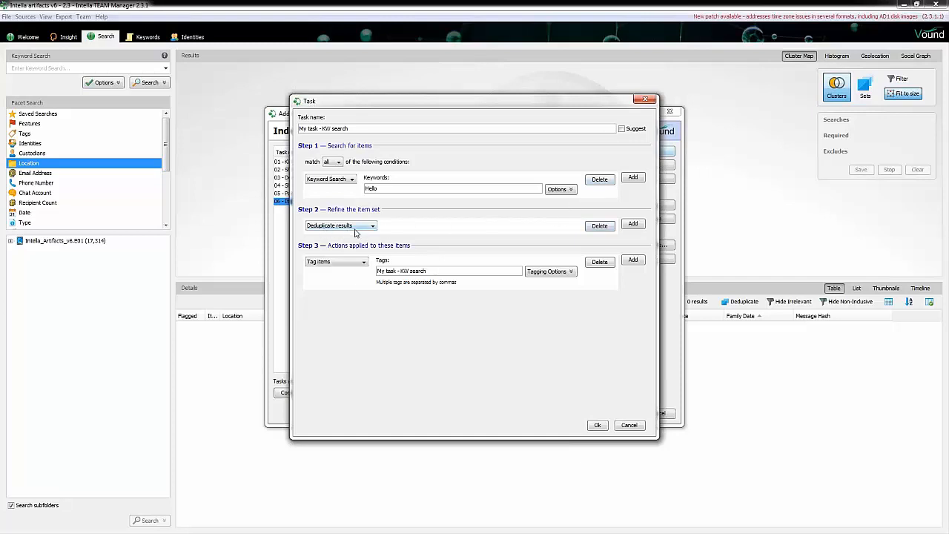
Add a second refinement set to Suppress irrelevant items, and delete it again
{"action": "left_click", "coordinate": [634, 223]}
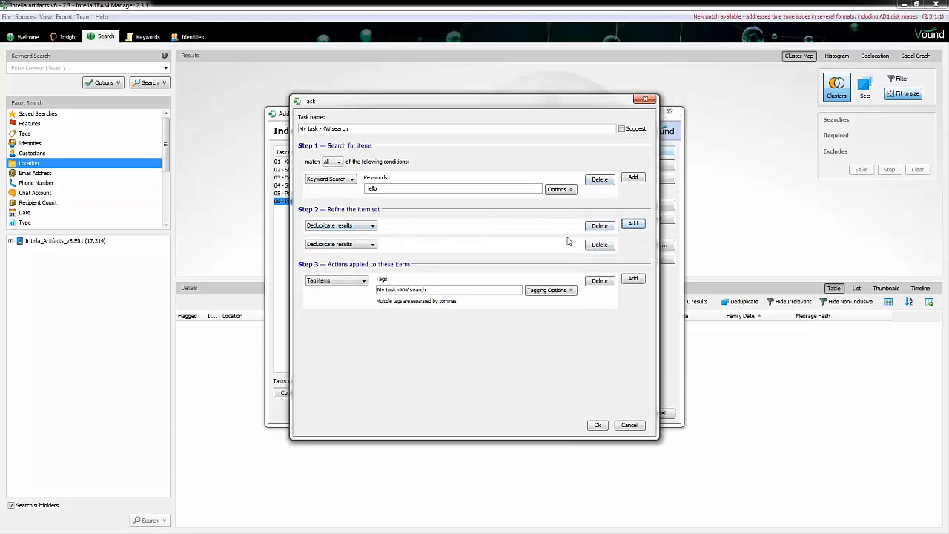
{"action": "left_click", "coordinate": [373, 245]}
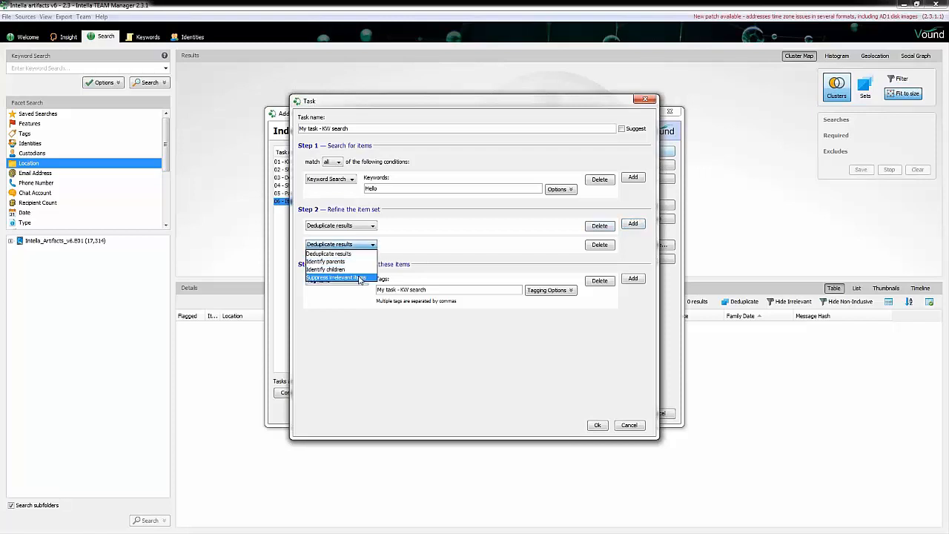
{"action": "left_click", "coordinate": [360, 278]}
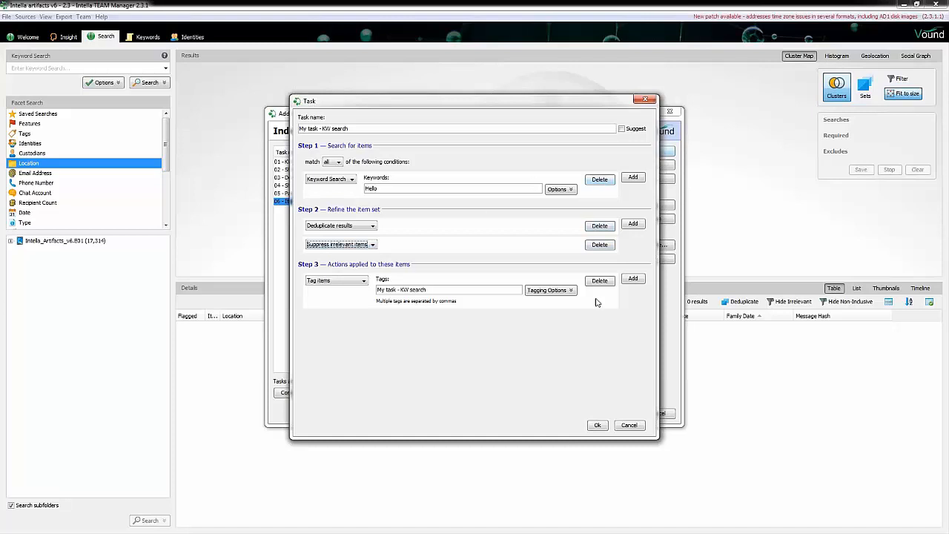
{"action": "left_click", "coordinate": [598, 245]}
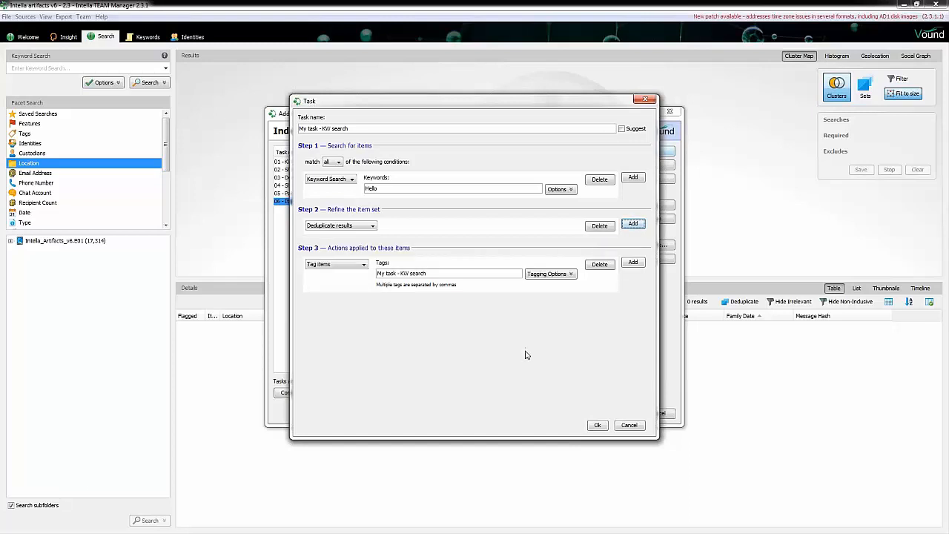
Save the keyword search task and proceed with it enabled to the completion page of the source definition
{"action": "left_click", "coordinate": [598, 426]}
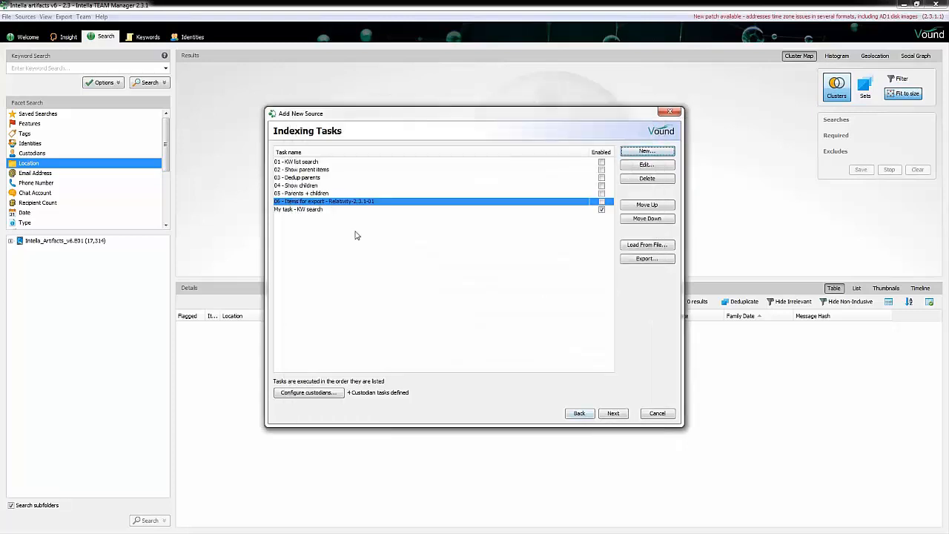
{"action": "left_click", "coordinate": [311, 210]}
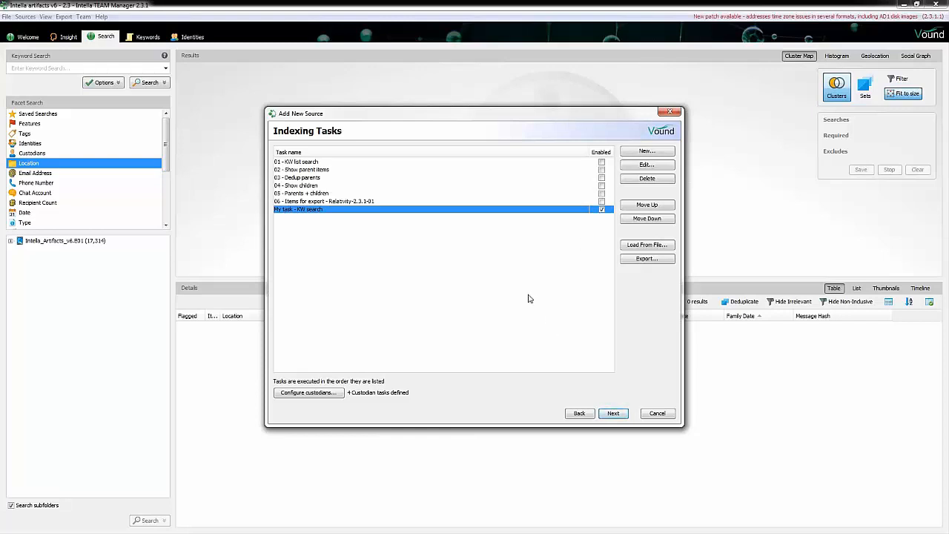
{"action": "left_click", "coordinate": [615, 414]}
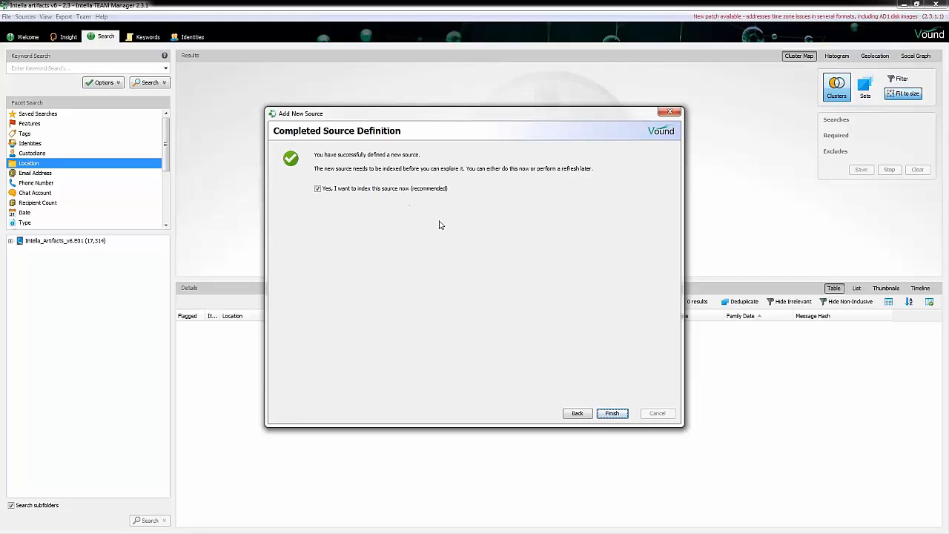
Finish defining the source with immediate indexing, close the completed indexing report, and select Bobs Farming Supplies in the Location facet
{"action": "left_click", "coordinate": [613, 414]}
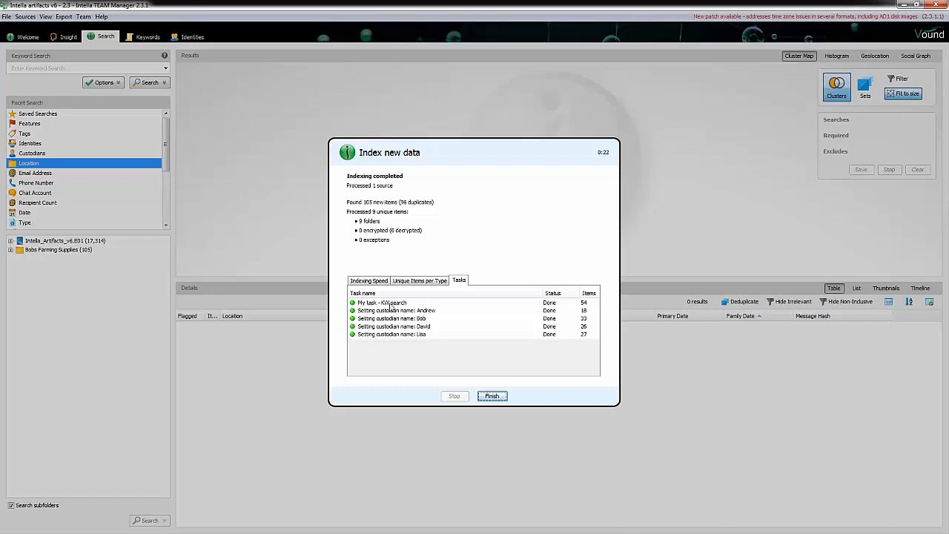
{"action": "left_click", "coordinate": [493, 397]}
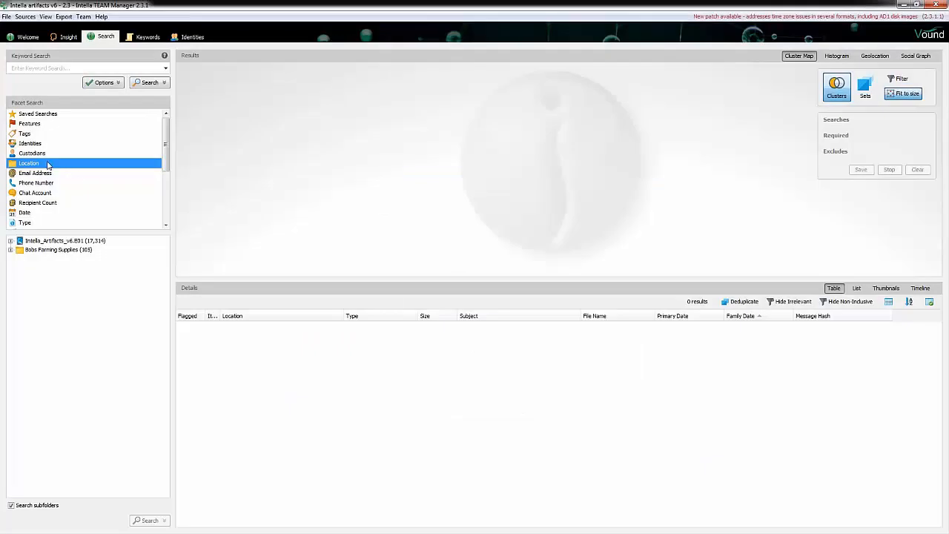
{"action": "left_click", "coordinate": [41, 250]}
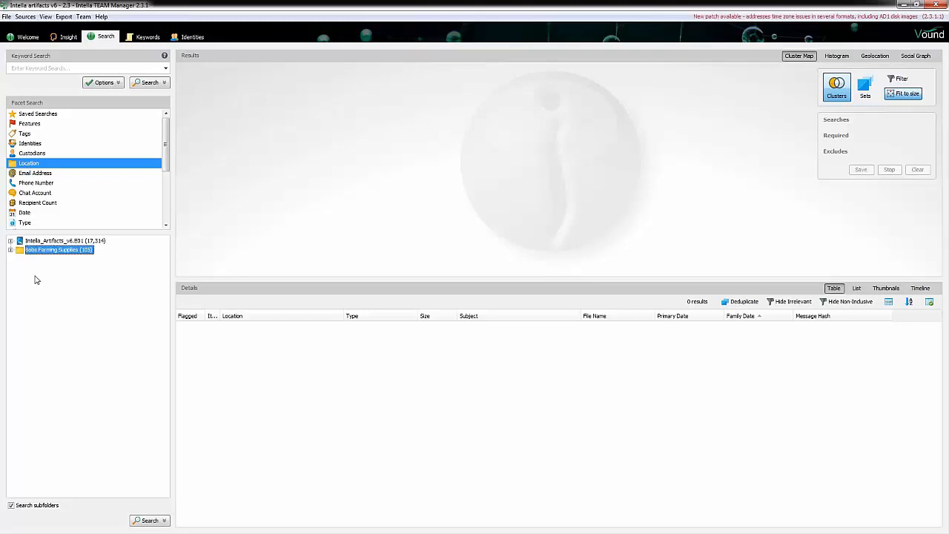
Search the Tags facet for "My task - KW search" and list the tagged items from its cluster
{"action": "left_click", "coordinate": [28, 134]}
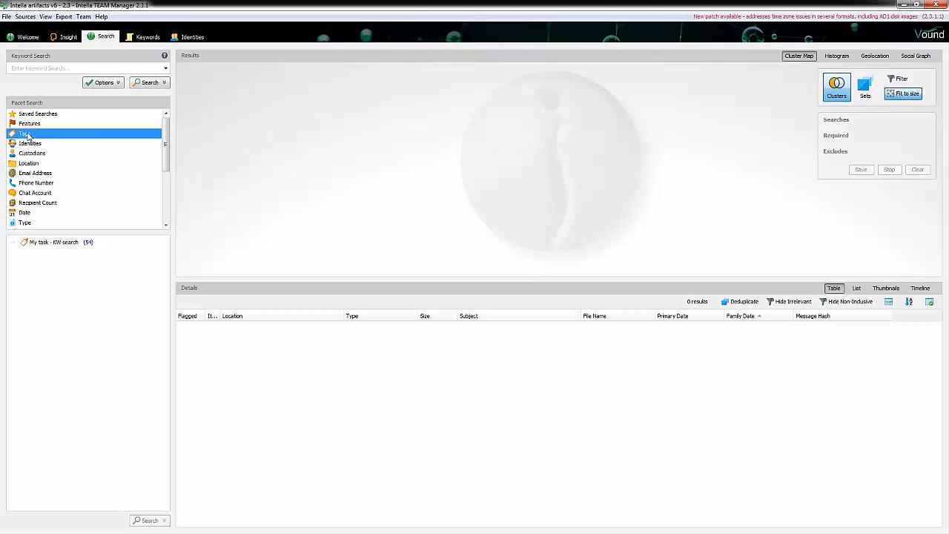
{"action": "left_click", "coordinate": [38, 247]}
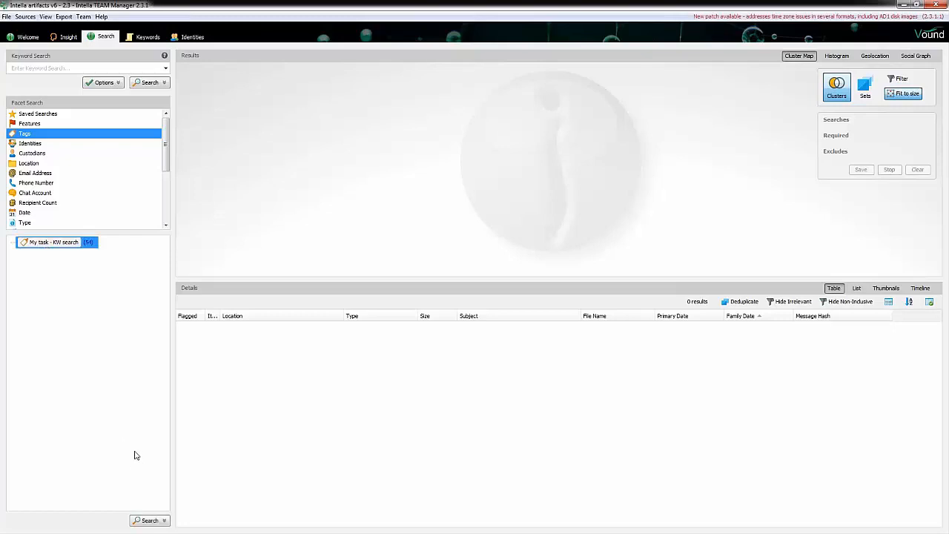
{"action": "left_click", "coordinate": [145, 520]}
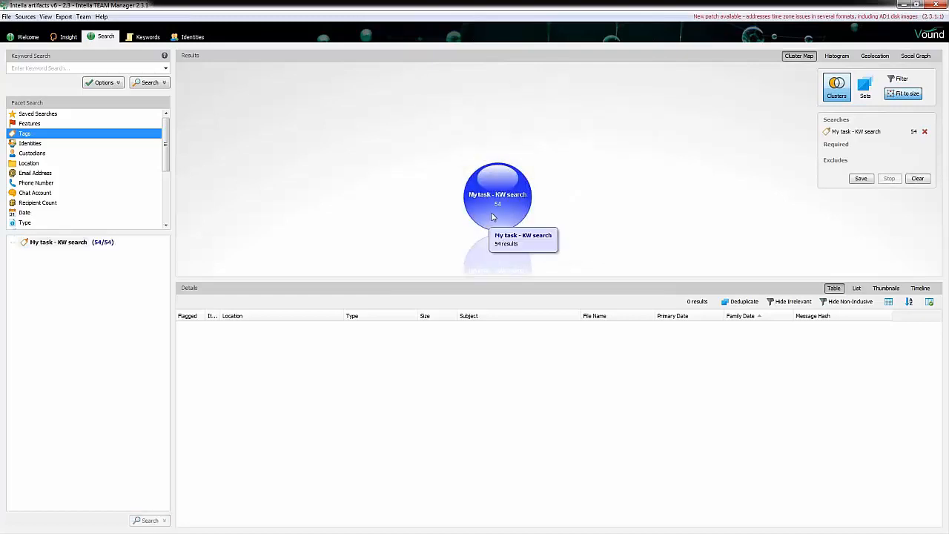
{"action": "left_click", "coordinate": [492, 216]}
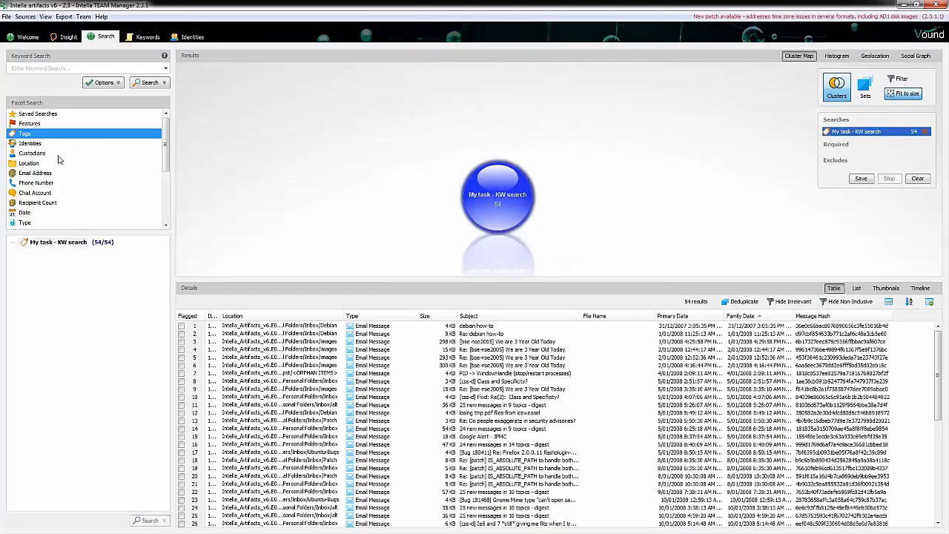
View the custodians created during indexing and clear the tag search from the results
{"action": "left_click", "coordinate": [33, 153]}
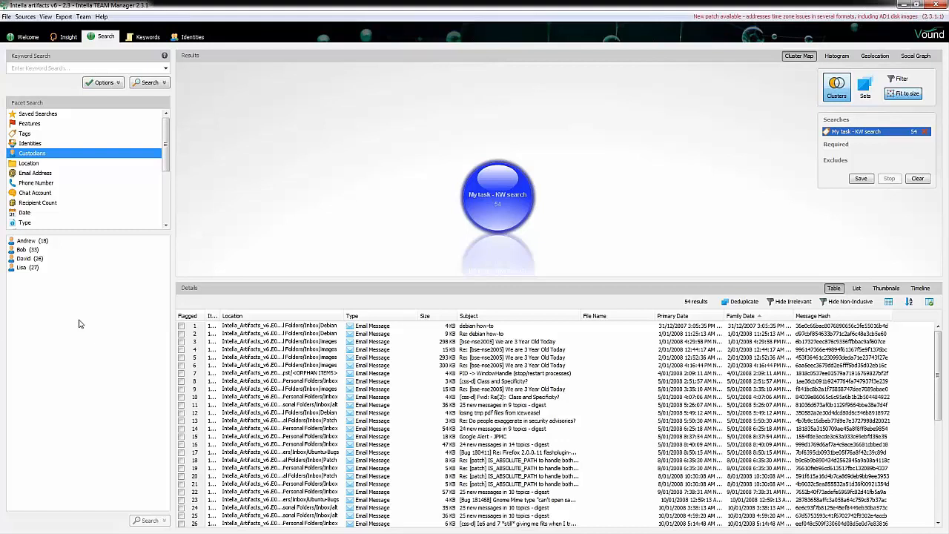
{"action": "left_click", "coordinate": [918, 179]}
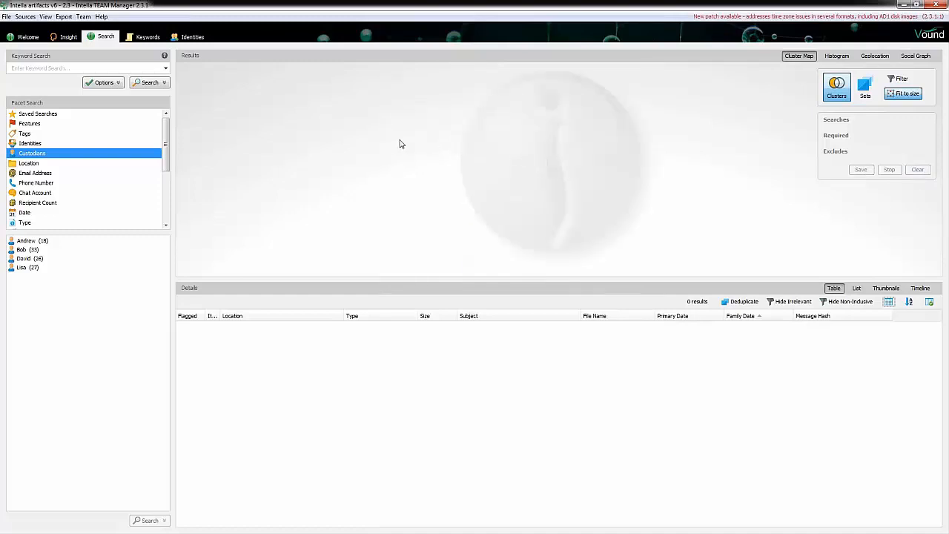
In the case's task list, disable "My task - KW search" and enable tasks 01 through 05, from KW list search to Parents + children
{"action": "left_click", "coordinate": [7, 18]}
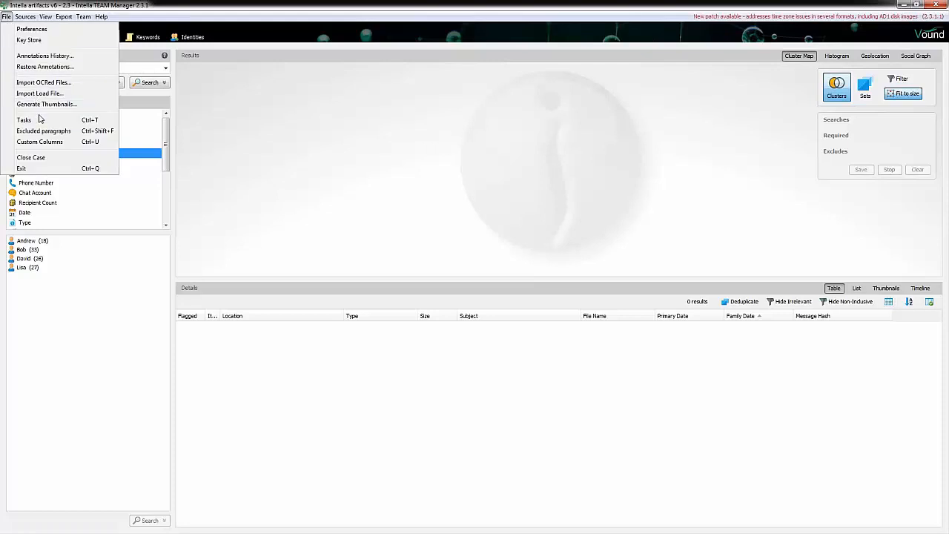
{"action": "left_click", "coordinate": [25, 120]}
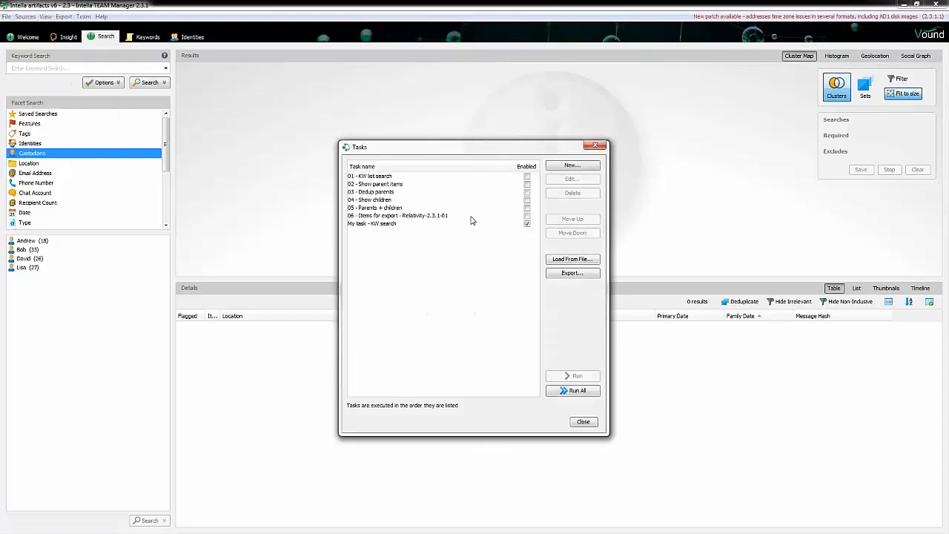
{"action": "left_click_drag", "start_coordinate": [477, 149], "coordinate": [487, 120]}
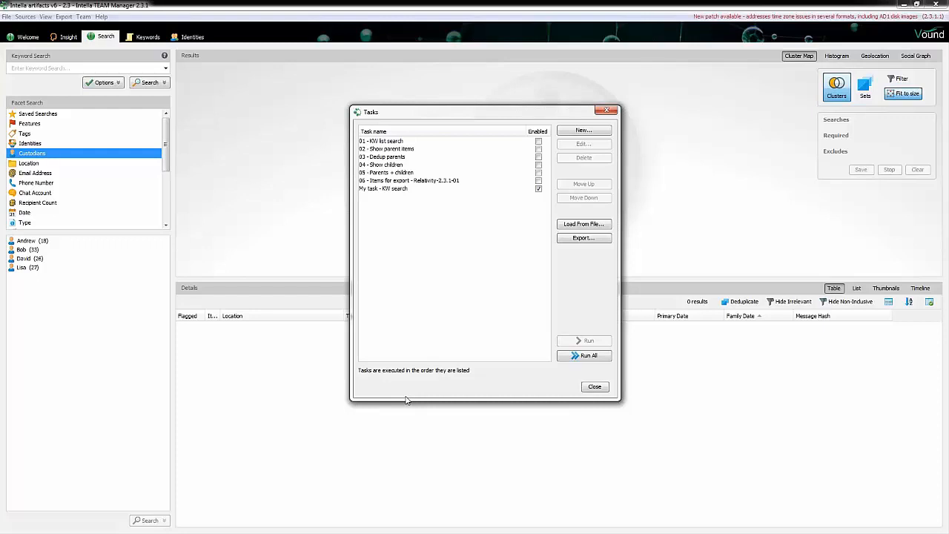
{"action": "left_click", "coordinate": [539, 189]}
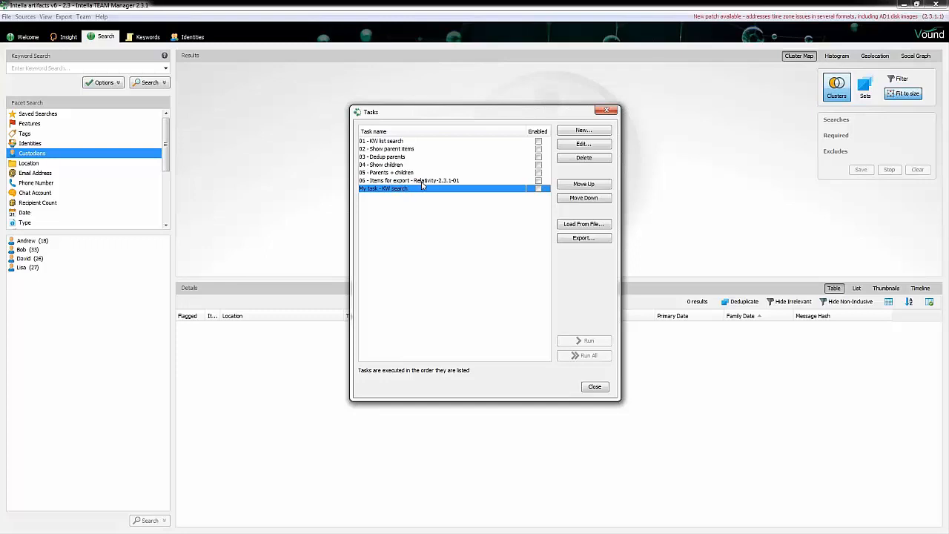
{"action": "left_click", "coordinate": [538, 141]}
{"action": "left_click", "coordinate": [539, 149]}
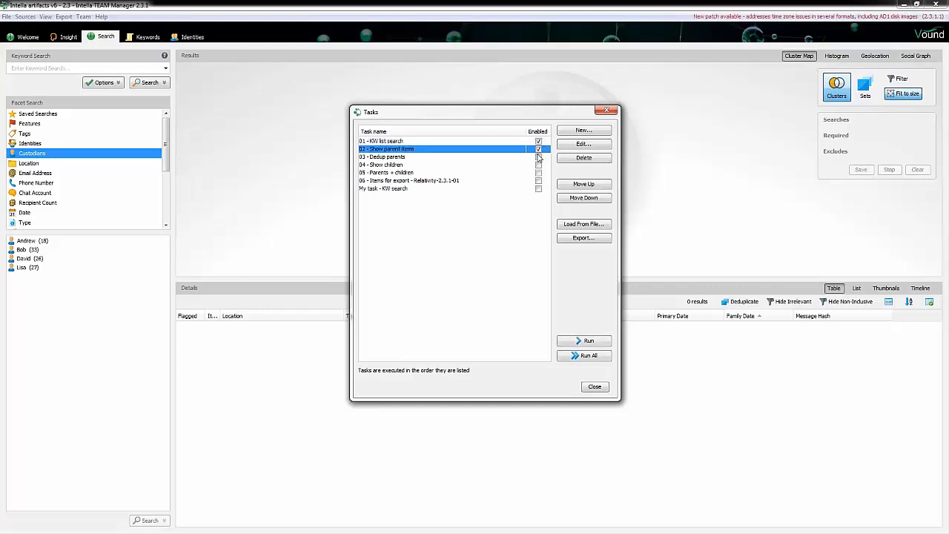
{"action": "left_click", "coordinate": [538, 156]}
{"action": "left_click", "coordinate": [539, 165]}
{"action": "left_click", "coordinate": [538, 172]}
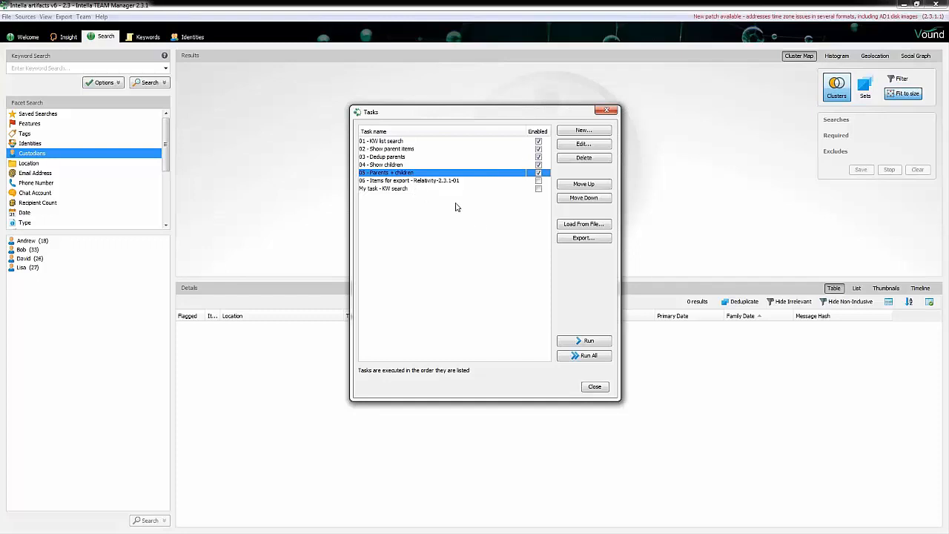
Review the definitions of the "01 - KW list search" and "02 - Show parent items" tasks, cancelling out of each without changes
{"action": "left_click", "coordinate": [394, 142]}
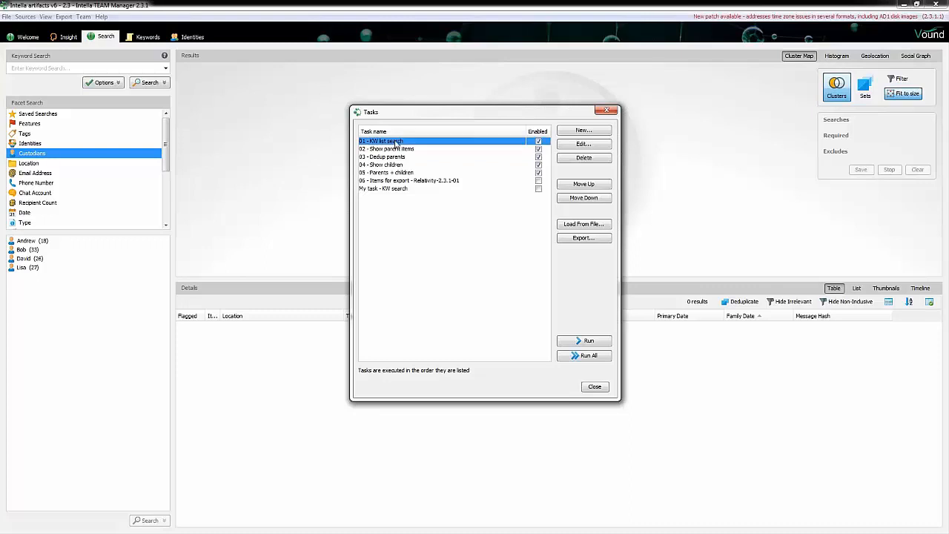
{"action": "left_click", "coordinate": [582, 144]}
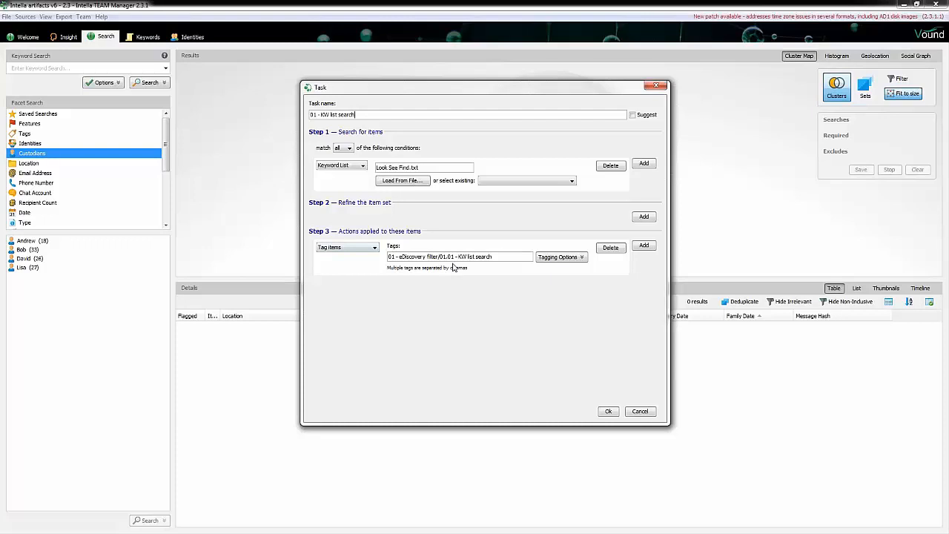
{"action": "left_click", "coordinate": [639, 412]}
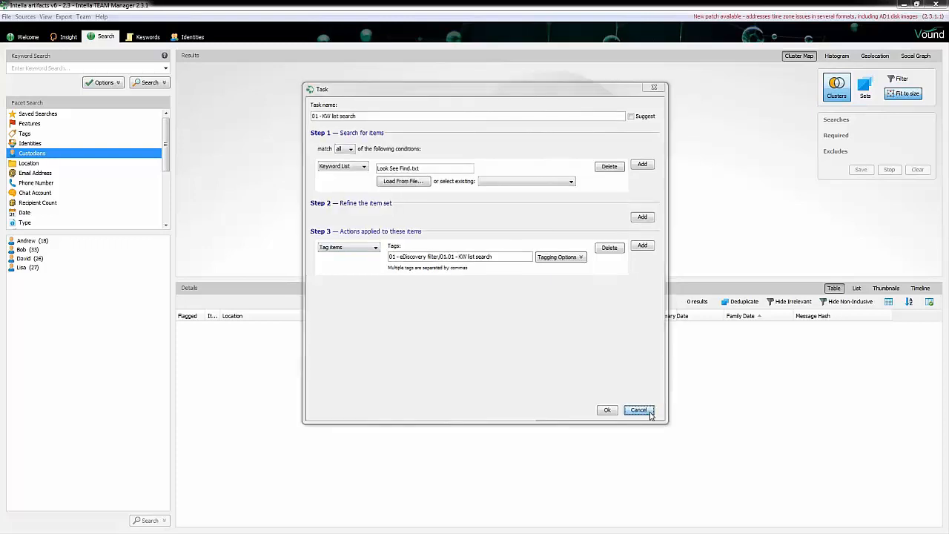
{"action": "left_click", "coordinate": [412, 150]}
{"action": "left_click", "coordinate": [575, 143]}
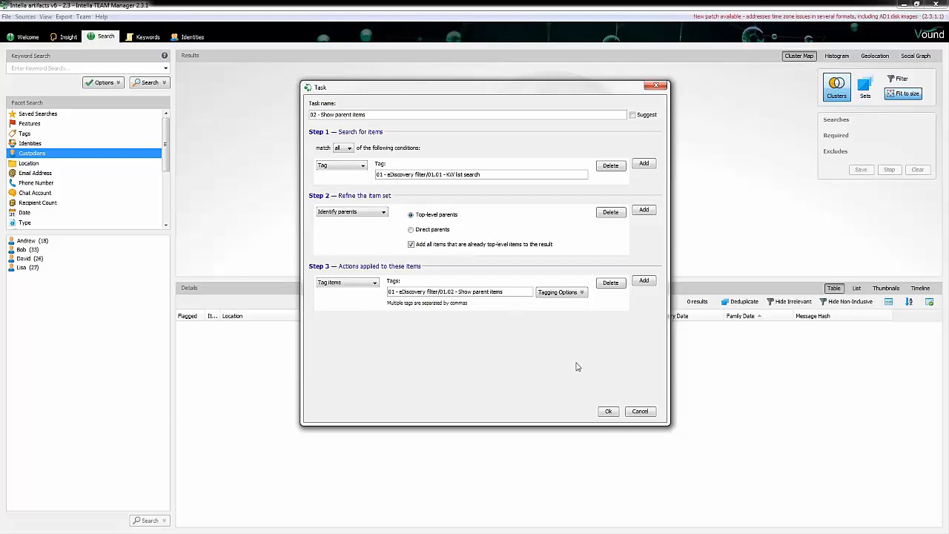
{"action": "left_click", "coordinate": [640, 411]}
Review the definitions of the "03 - Dedup parents" and "04 - Show children" tasks, cancelling out of each without changes
{"action": "left_click", "coordinate": [411, 157]}
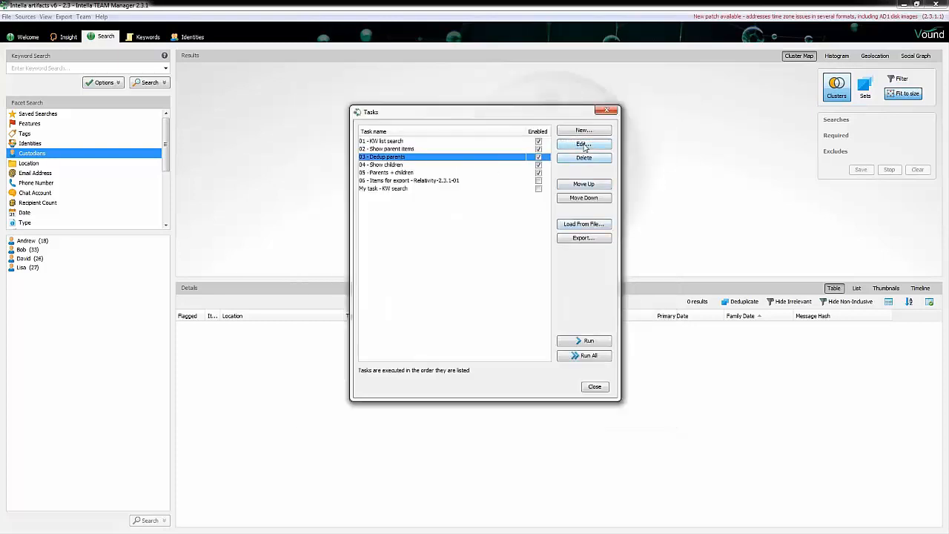
{"action": "left_click", "coordinate": [584, 144]}
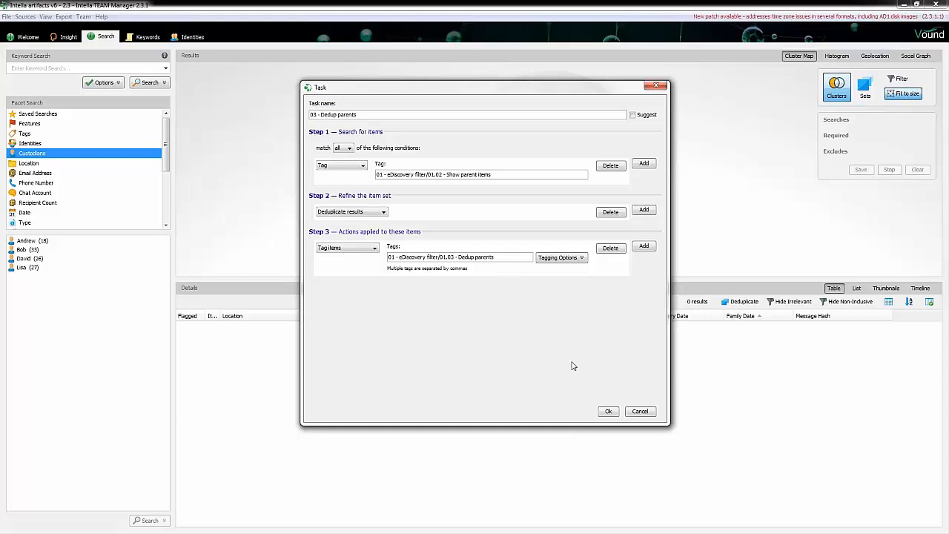
{"action": "left_click", "coordinate": [642, 412]}
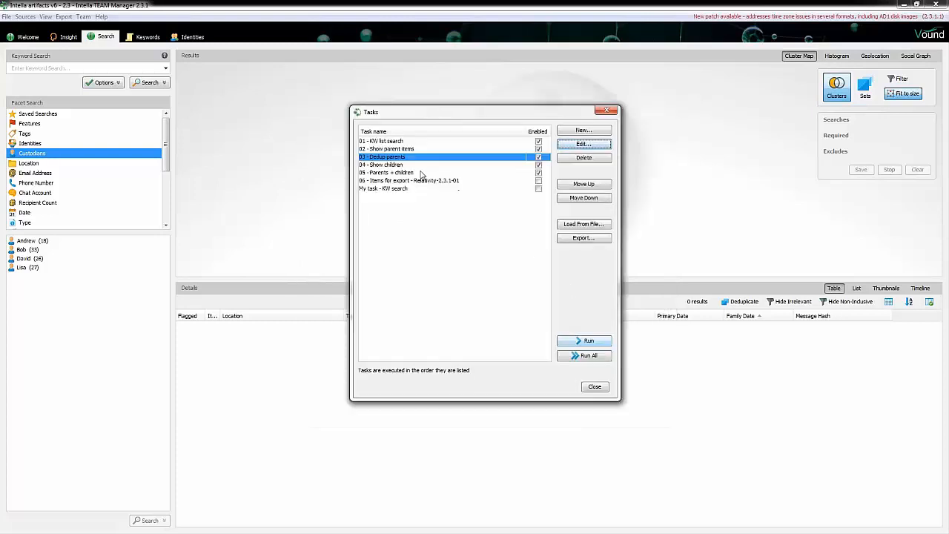
{"action": "left_click", "coordinate": [402, 164]}
{"action": "left_click", "coordinate": [565, 145]}
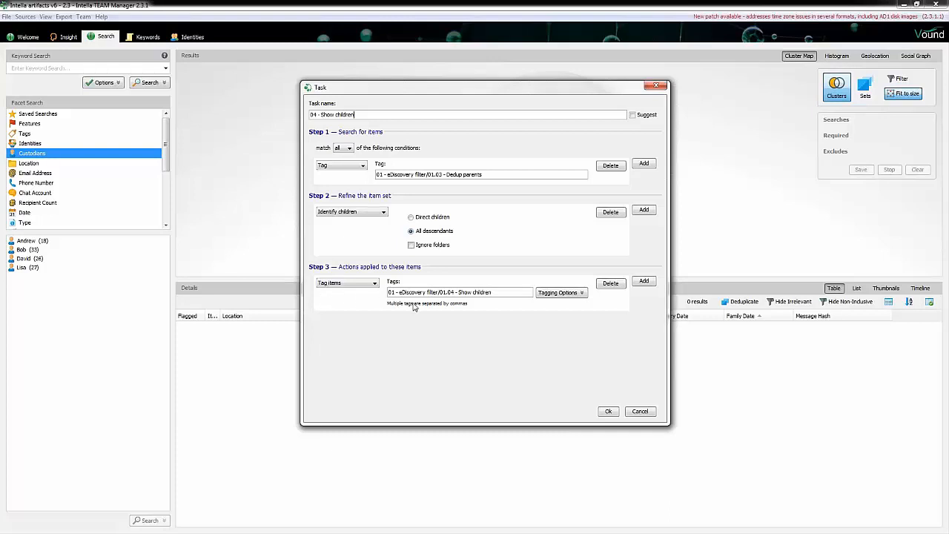
{"action": "left_click", "coordinate": [639, 412]}
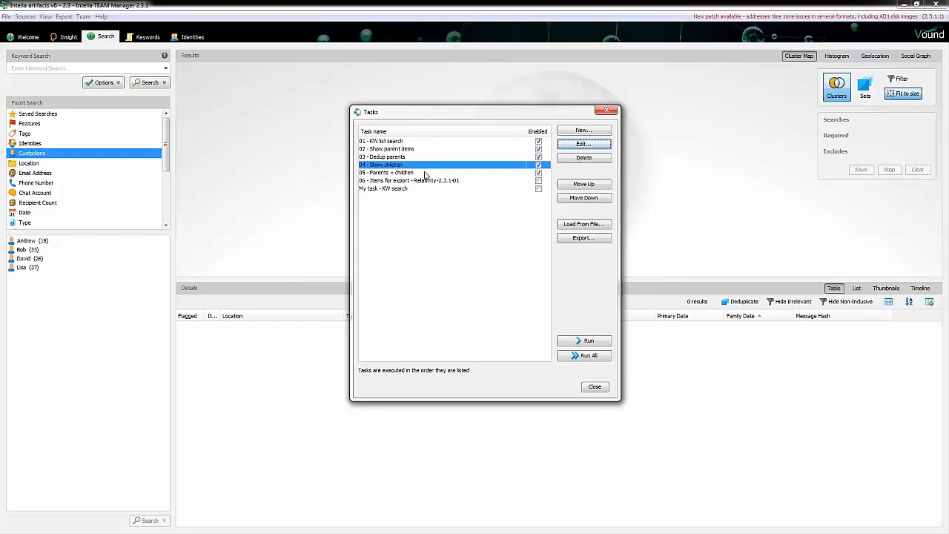
Review the saved search, refinement and tag action of the "05 - Parents + children" task, and cancel without changes
{"action": "left_click", "coordinate": [425, 172]}
{"action": "left_click", "coordinate": [568, 144]}
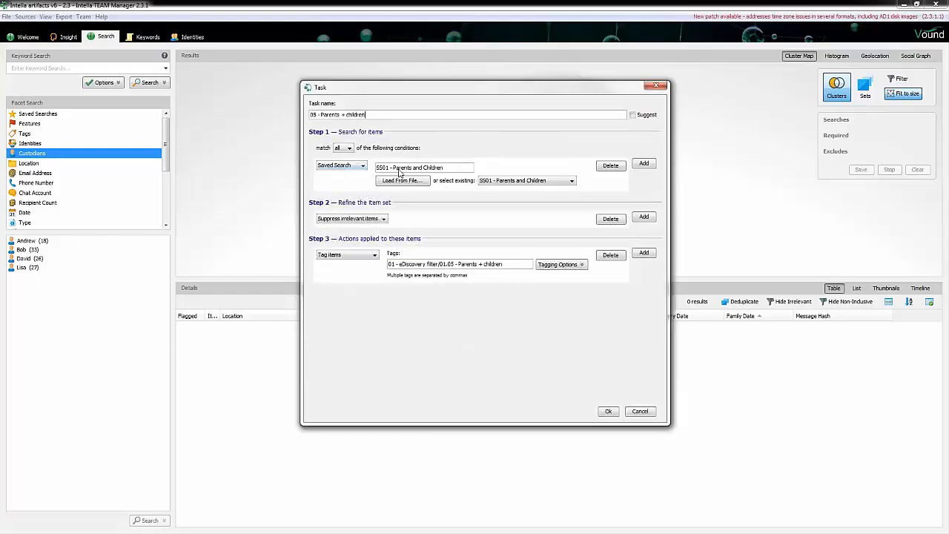
{"action": "left_click", "coordinate": [642, 411]}
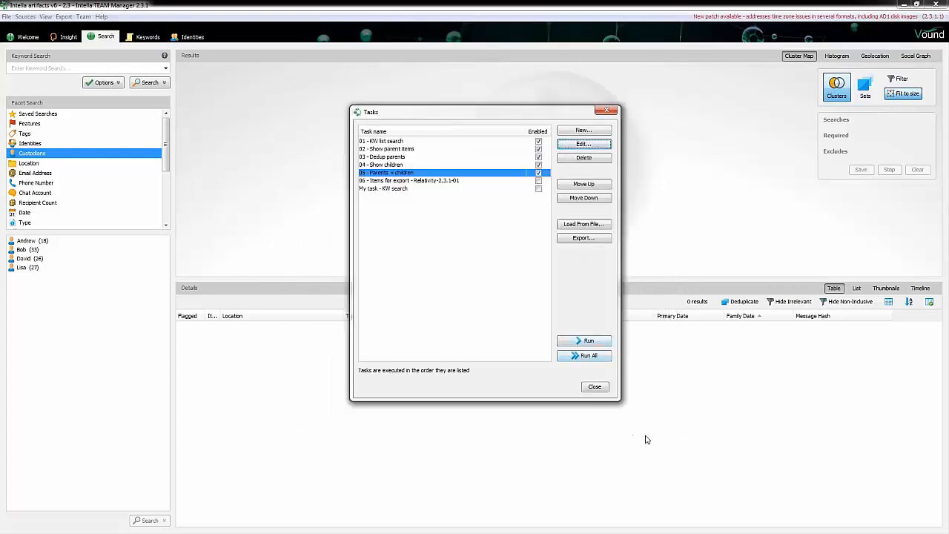
Close the task list and inspect the tags included in the saved search "SS01 - Parents and Children"
{"action": "left_click", "coordinate": [595, 387]}
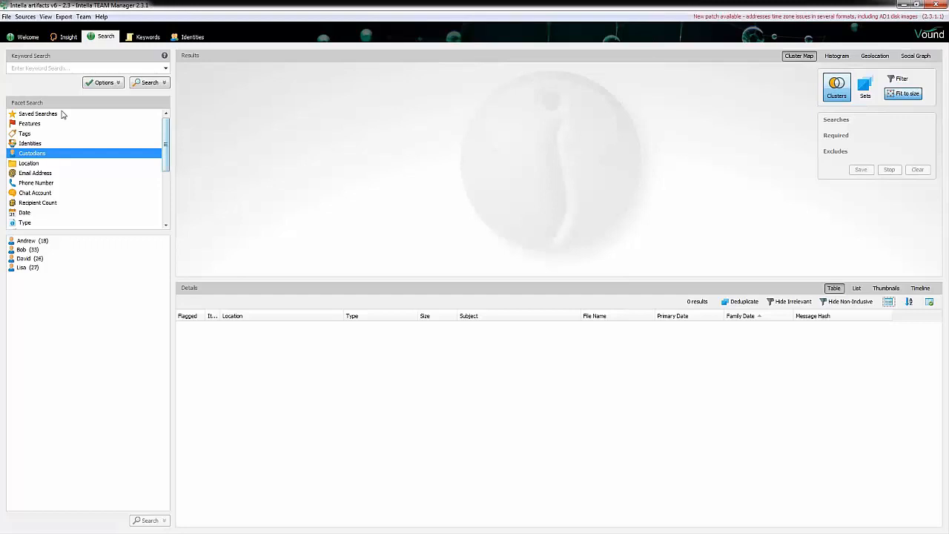
{"action": "left_click", "coordinate": [62, 114]}
{"action": "left_click", "coordinate": [11, 249]}
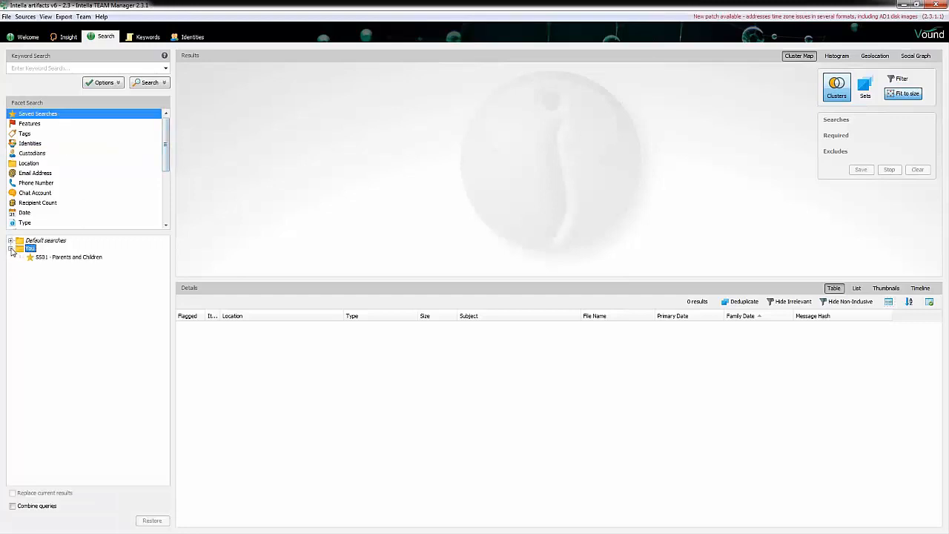
{"action": "left_click", "coordinate": [41, 259]}
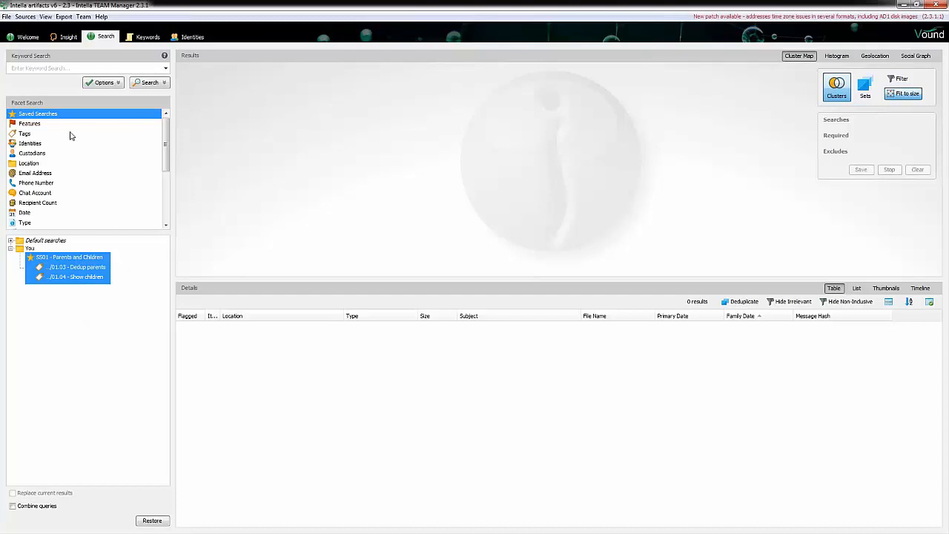
Return to the task list and recheck how "05 - Parents + children" uses the saved search, leaving its definition unchanged
{"action": "left_click", "coordinate": [6, 17]}
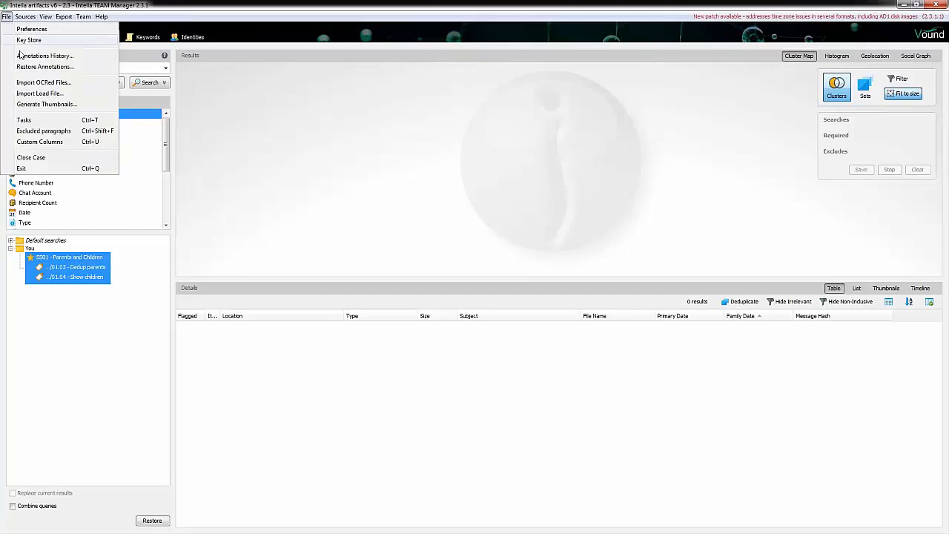
{"action": "left_click", "coordinate": [22, 120]}
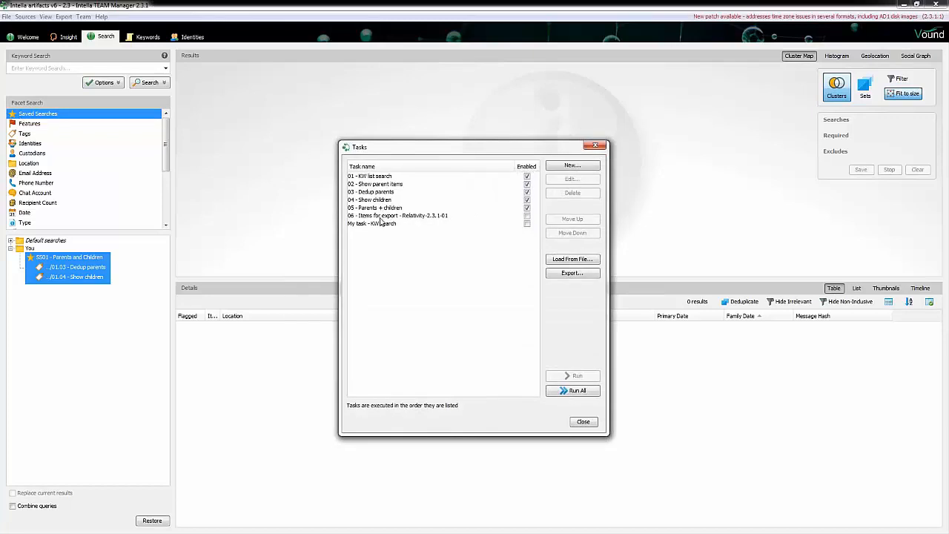
{"action": "left_click", "coordinate": [385, 208]}
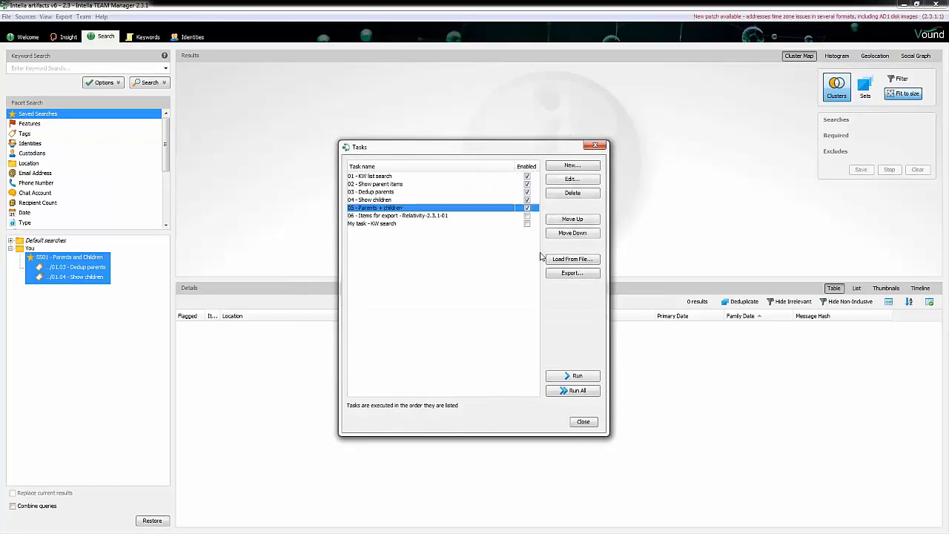
{"action": "left_click", "coordinate": [565, 180]}
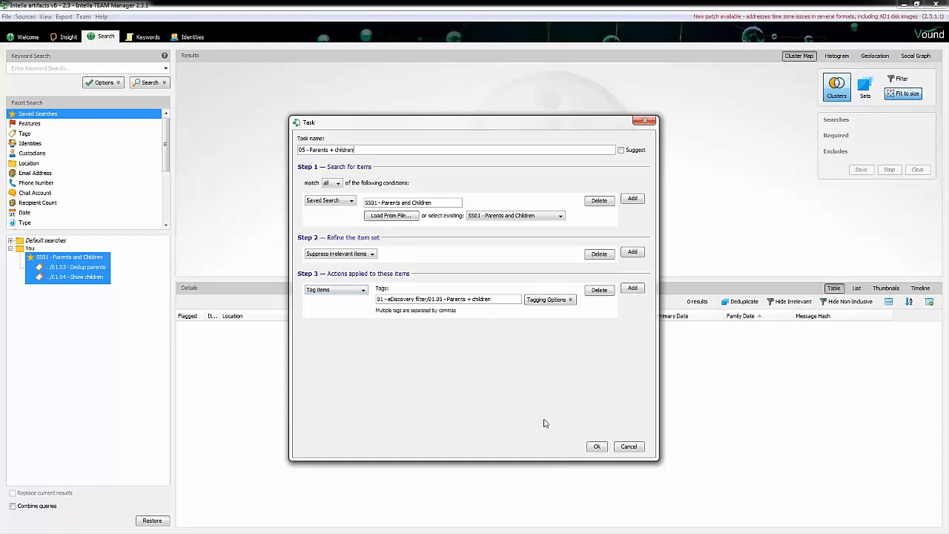
{"action": "left_click", "coordinate": [627, 446]}
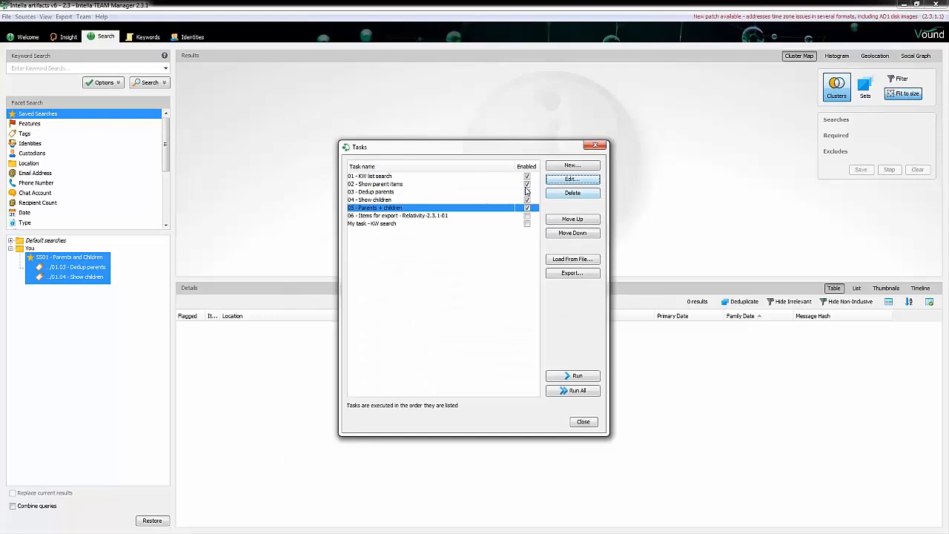
Review the tag condition and export template of the "06 - Items for export - Relativity-2.3.1-01" task, and cancel without changes
{"action": "left_click", "coordinate": [445, 217]}
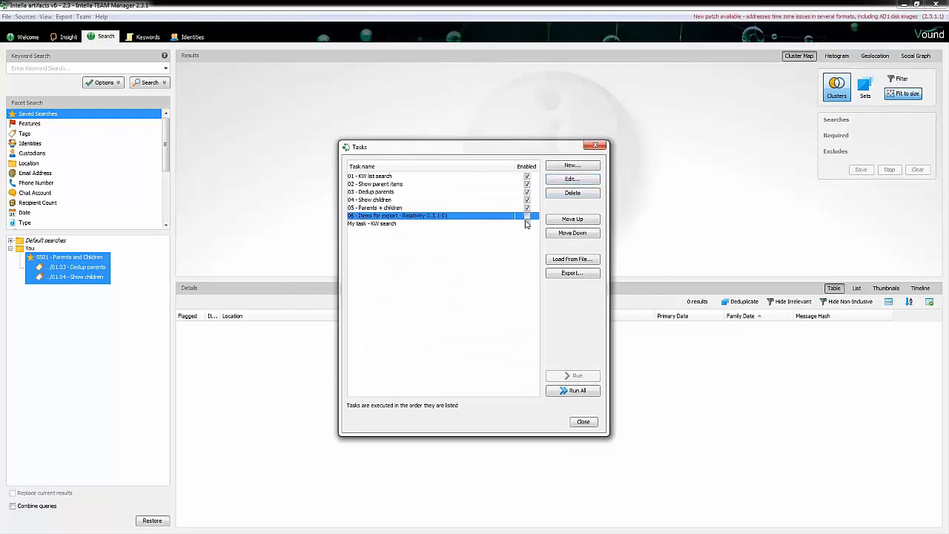
{"action": "left_click", "coordinate": [571, 180]}
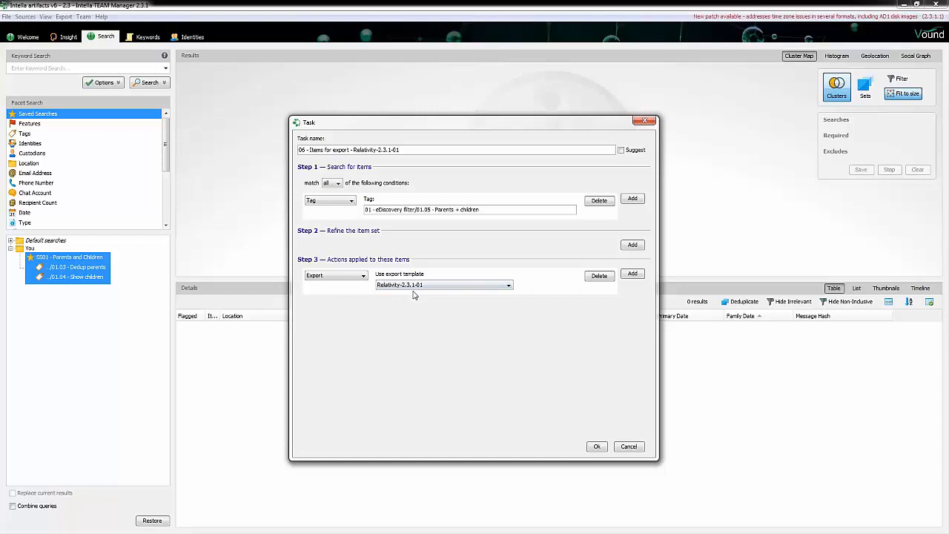
{"action": "left_click", "coordinate": [634, 449]}
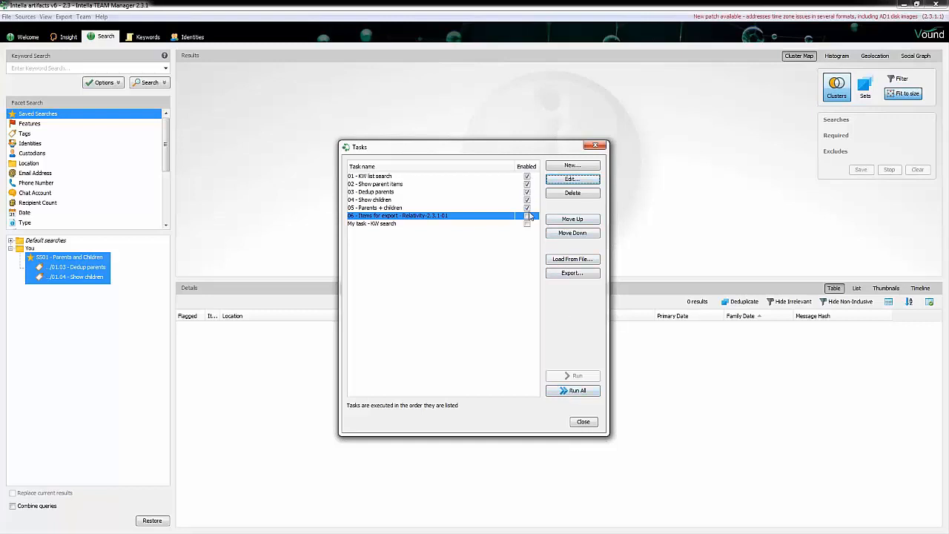
Run all enabled tasks, from "01 - KW list search" through "05 - Parents + children", and close the completion report and task list
{"action": "left_click", "coordinate": [573, 391]}
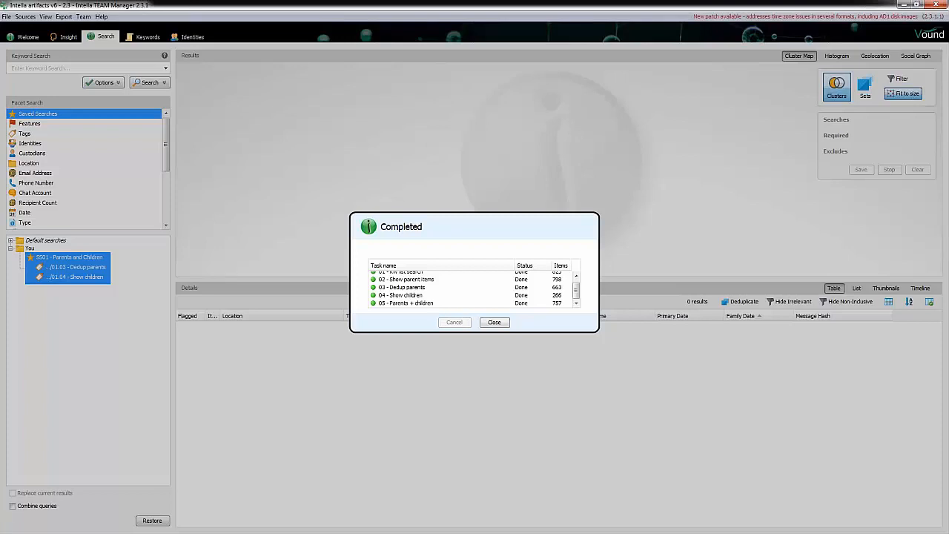
{"action": "left_click", "coordinate": [494, 323]}
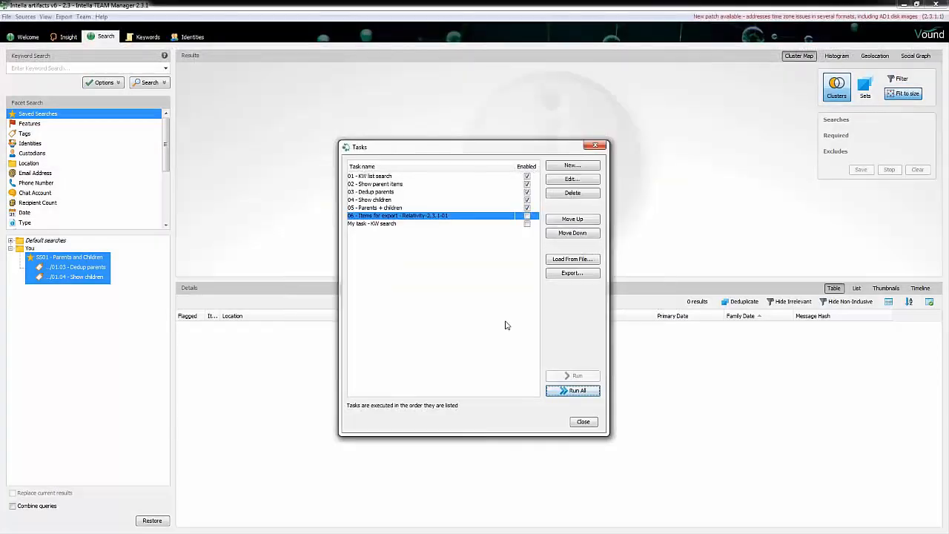
{"action": "left_click", "coordinate": [585, 421]}
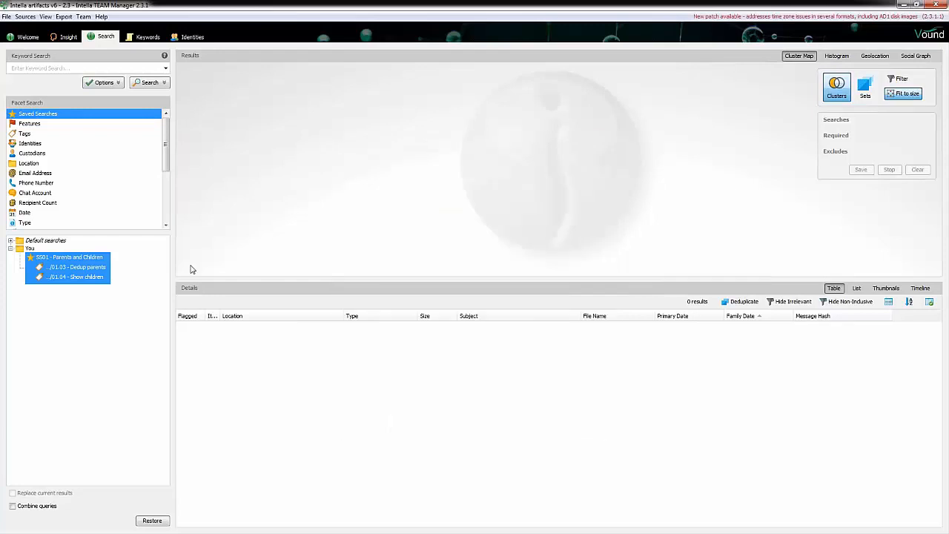
Show the case's tags and expand "01 - eDiscovery filter" to examine the tags produced by each task
{"action": "left_click", "coordinate": [25, 135]}
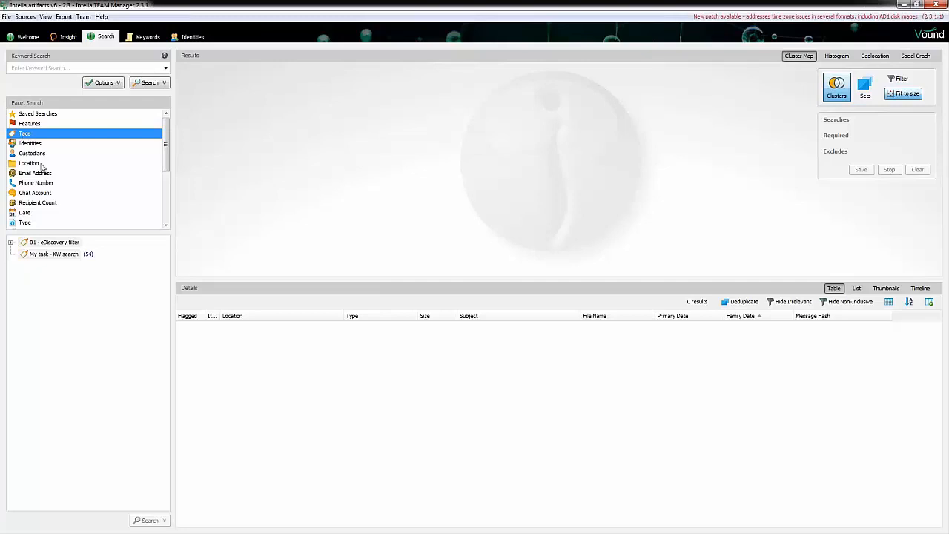
{"action": "left_click", "coordinate": [11, 243]}
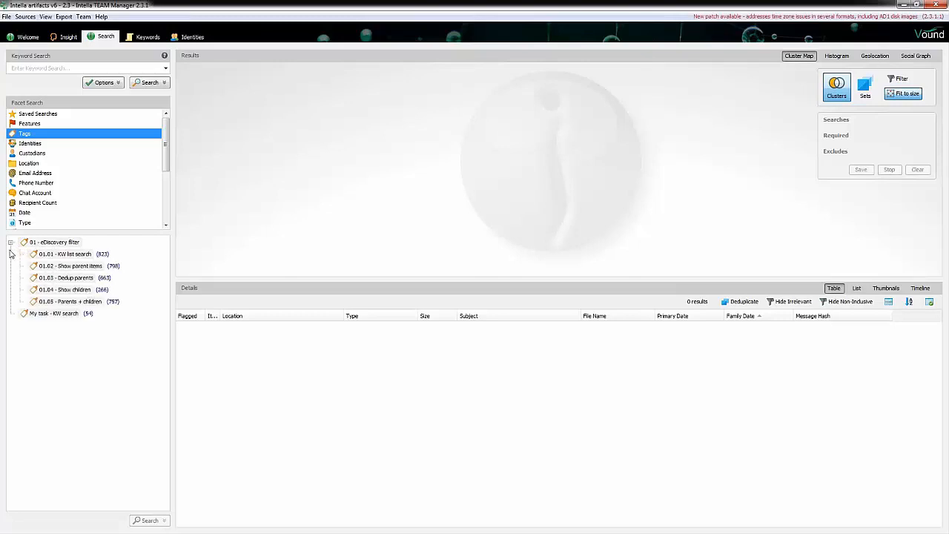